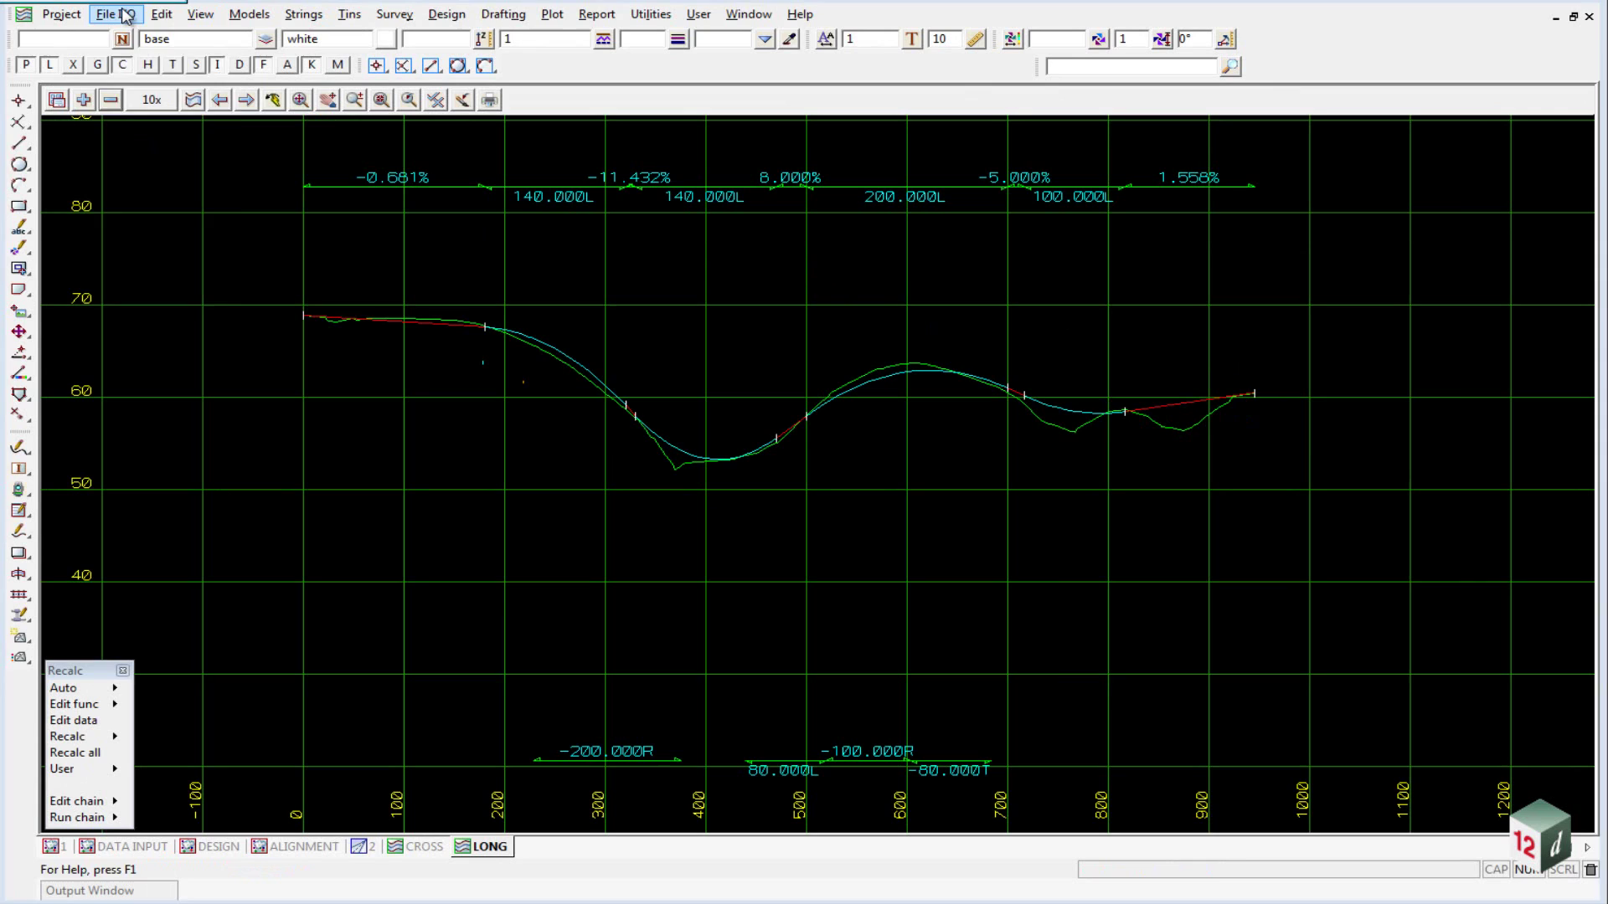
# Read the templates from ROAD TEMPLATES.tpl into the project via Templates input.
pyautogui.click(124, 15)
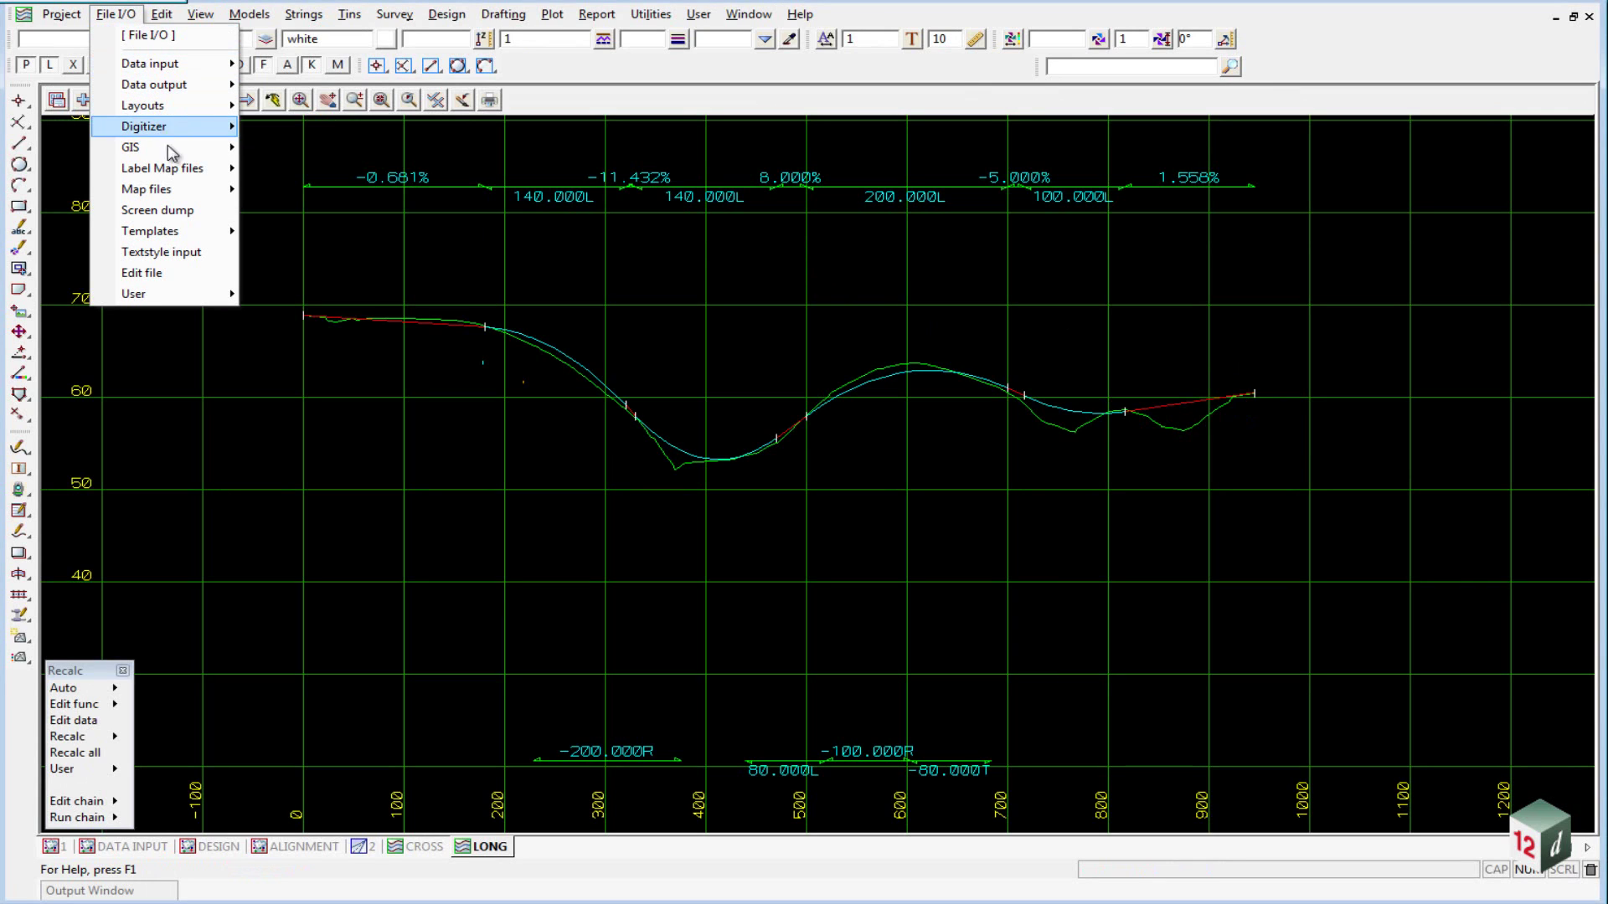
pyautogui.moveTo(192, 239)
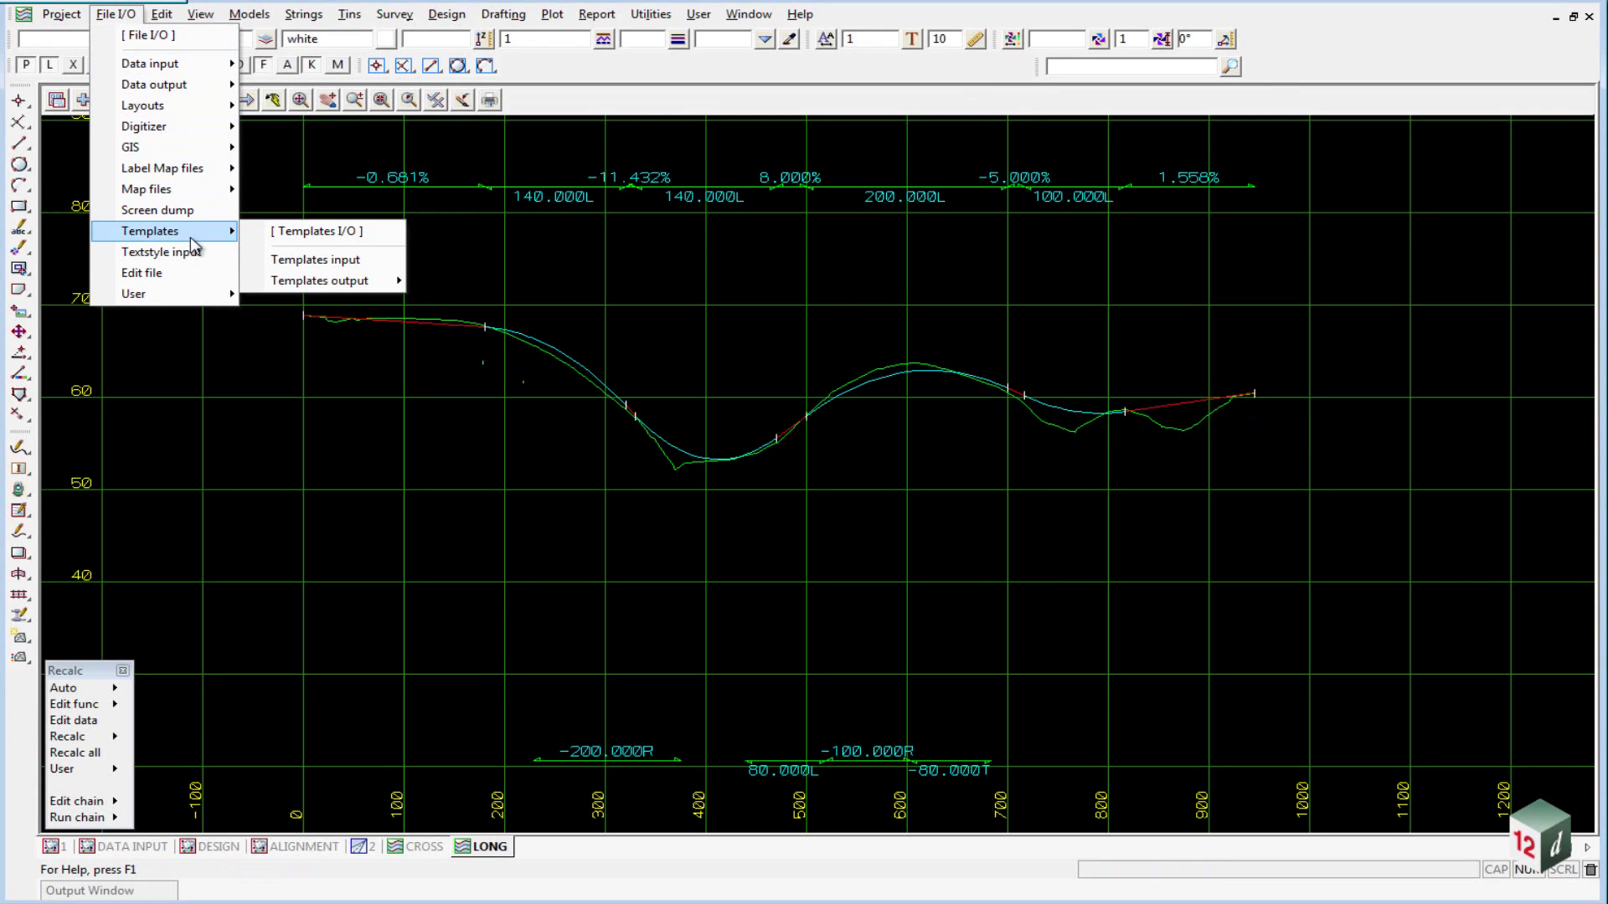
pyautogui.click(358, 261)
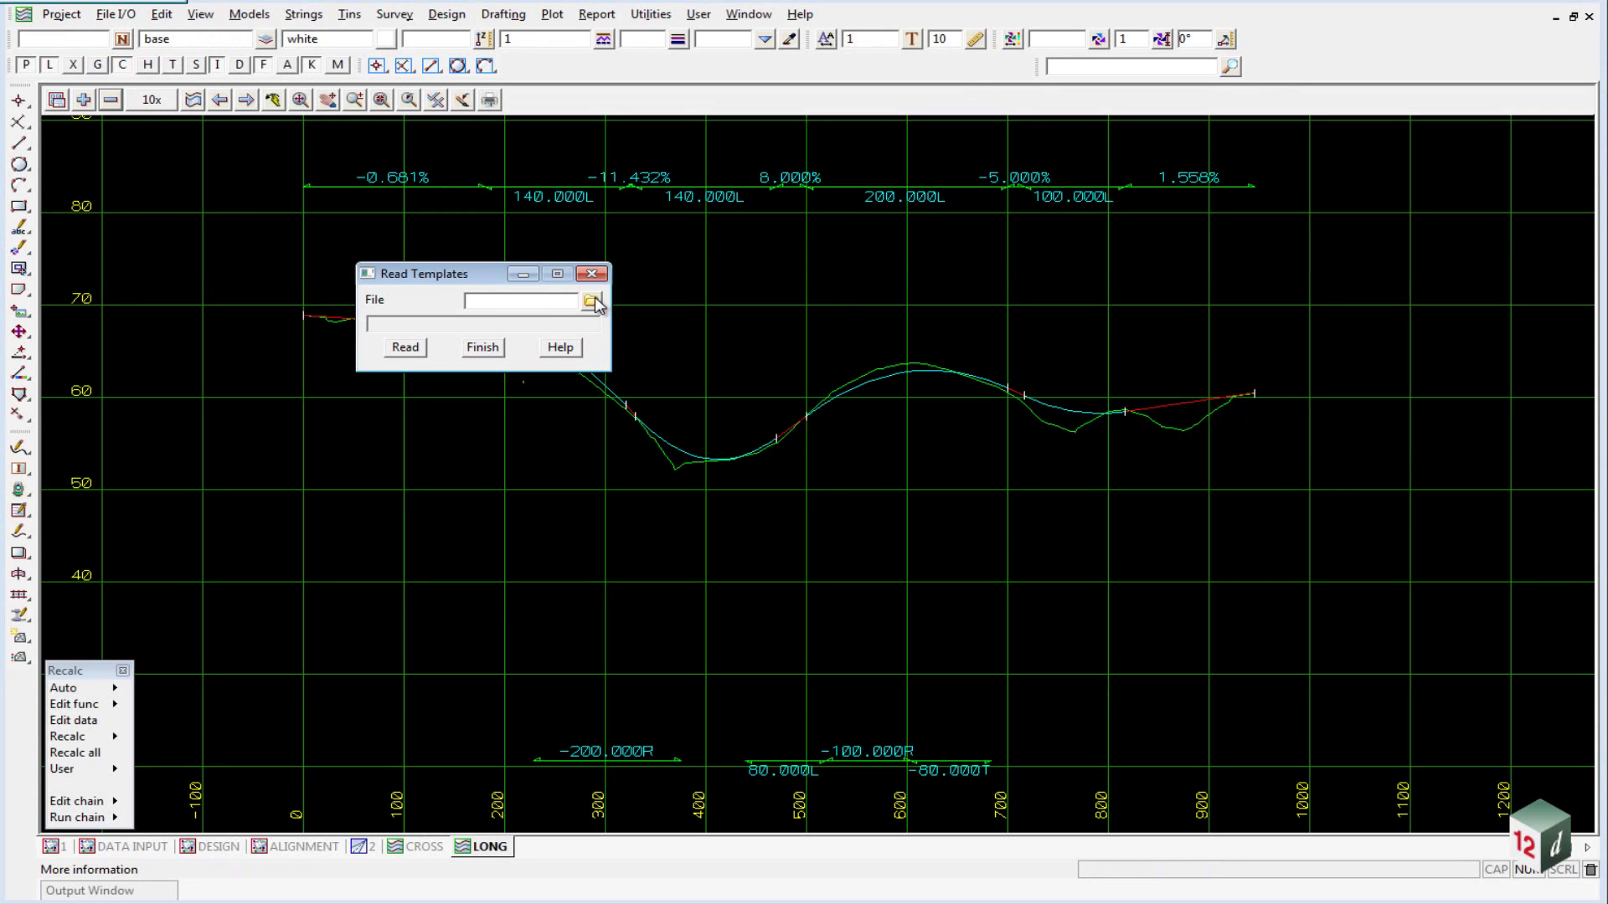
pyautogui.click(592, 301)
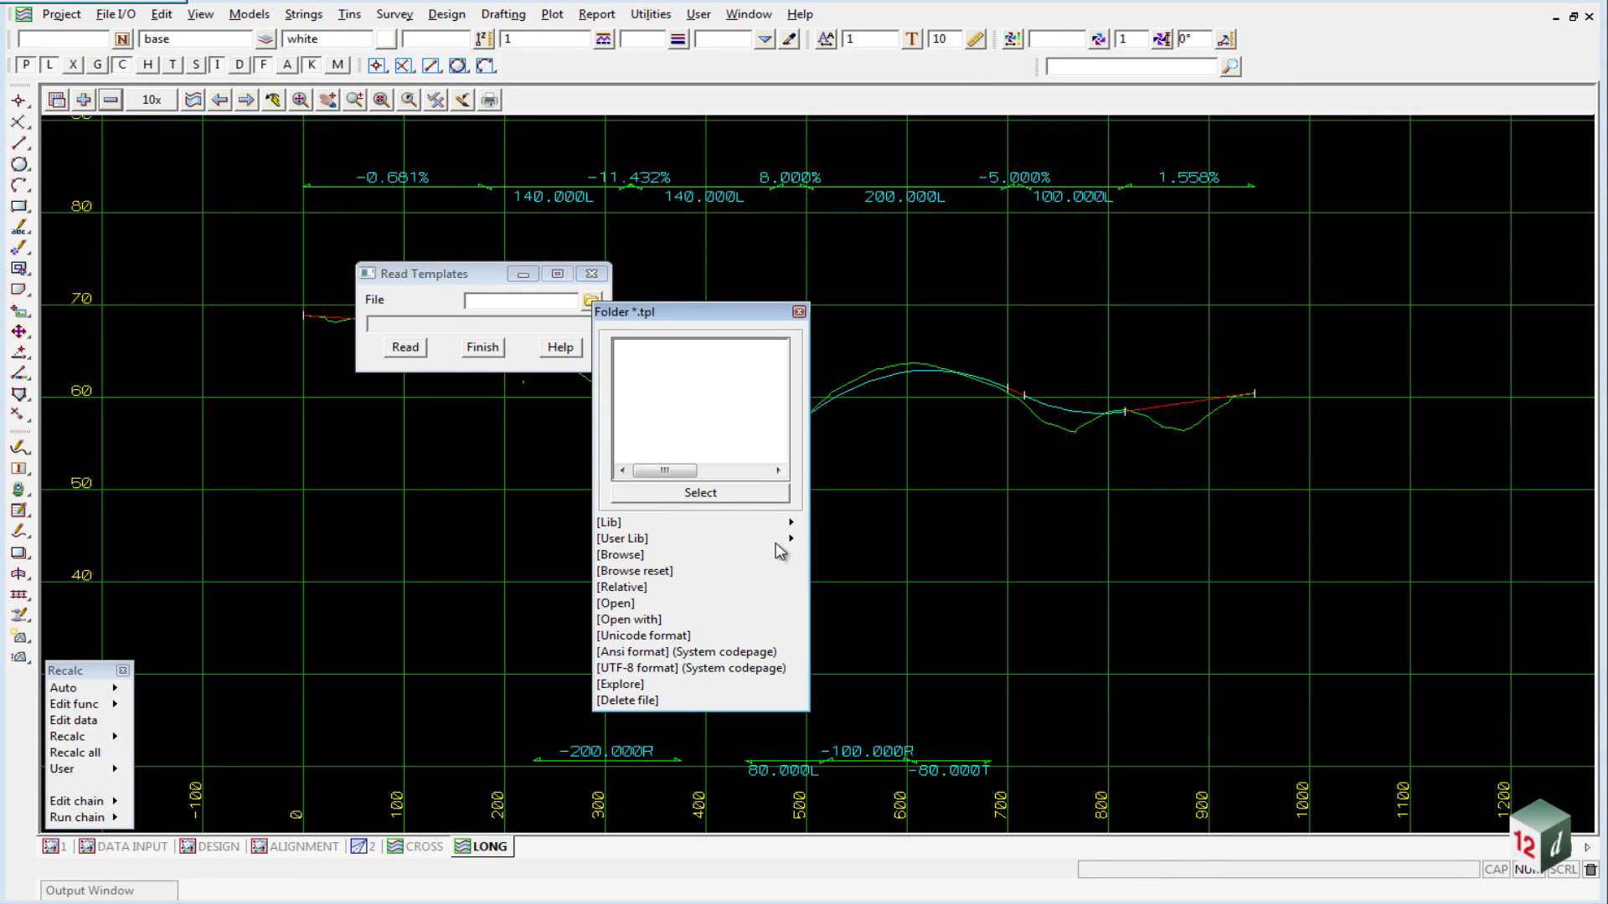
pyautogui.moveTo(783, 539)
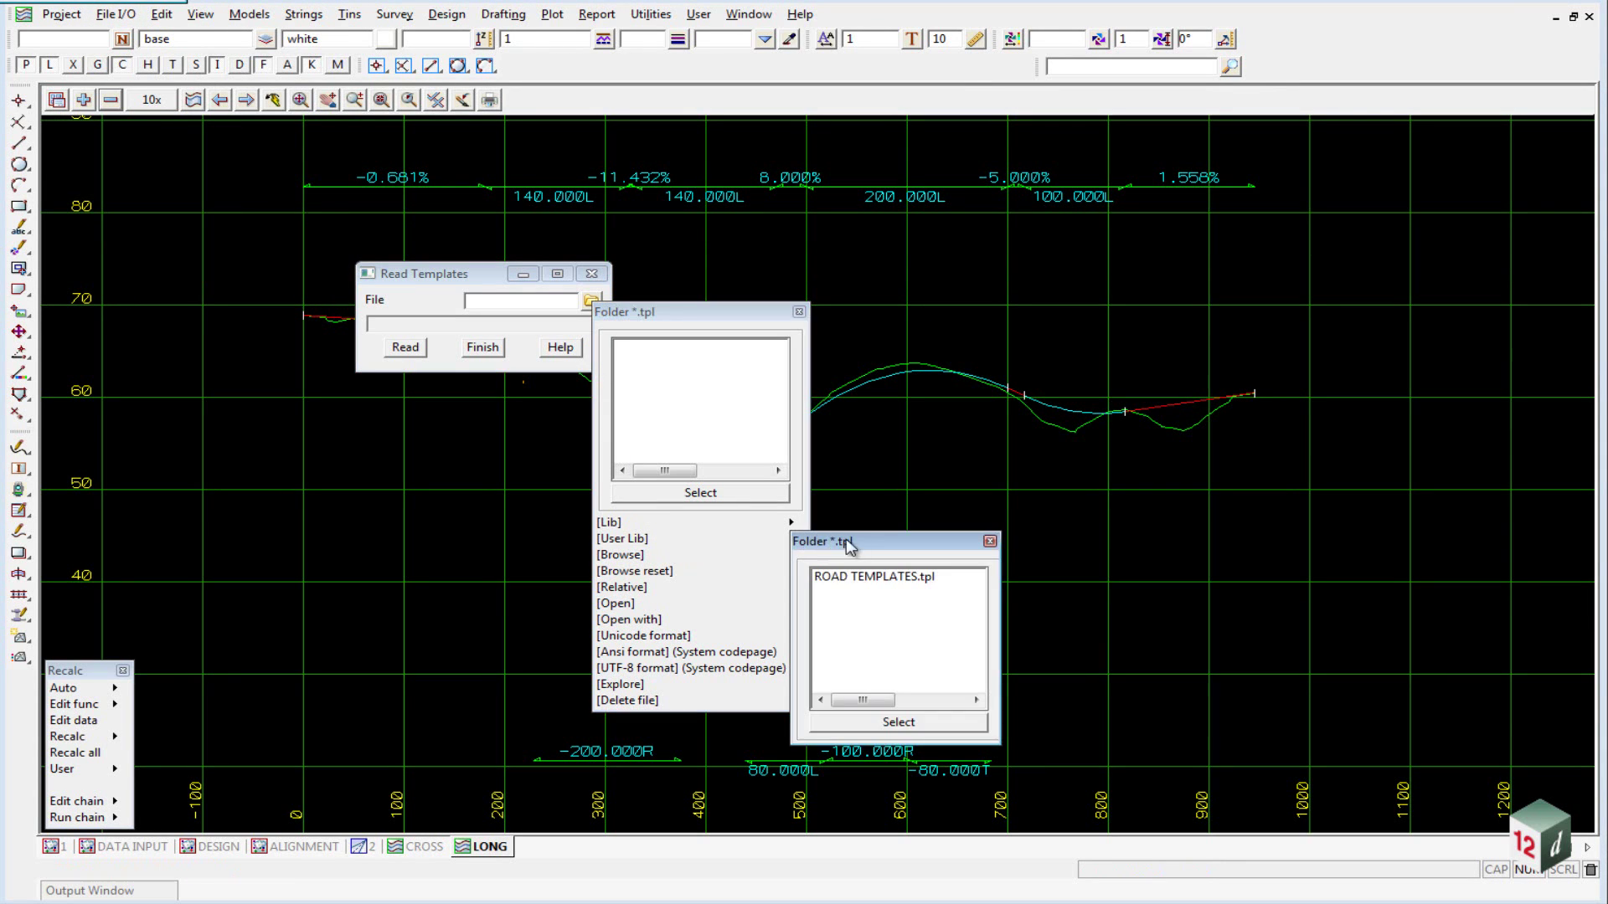
pyautogui.doubleClick(866, 578)
pyautogui.click(410, 348)
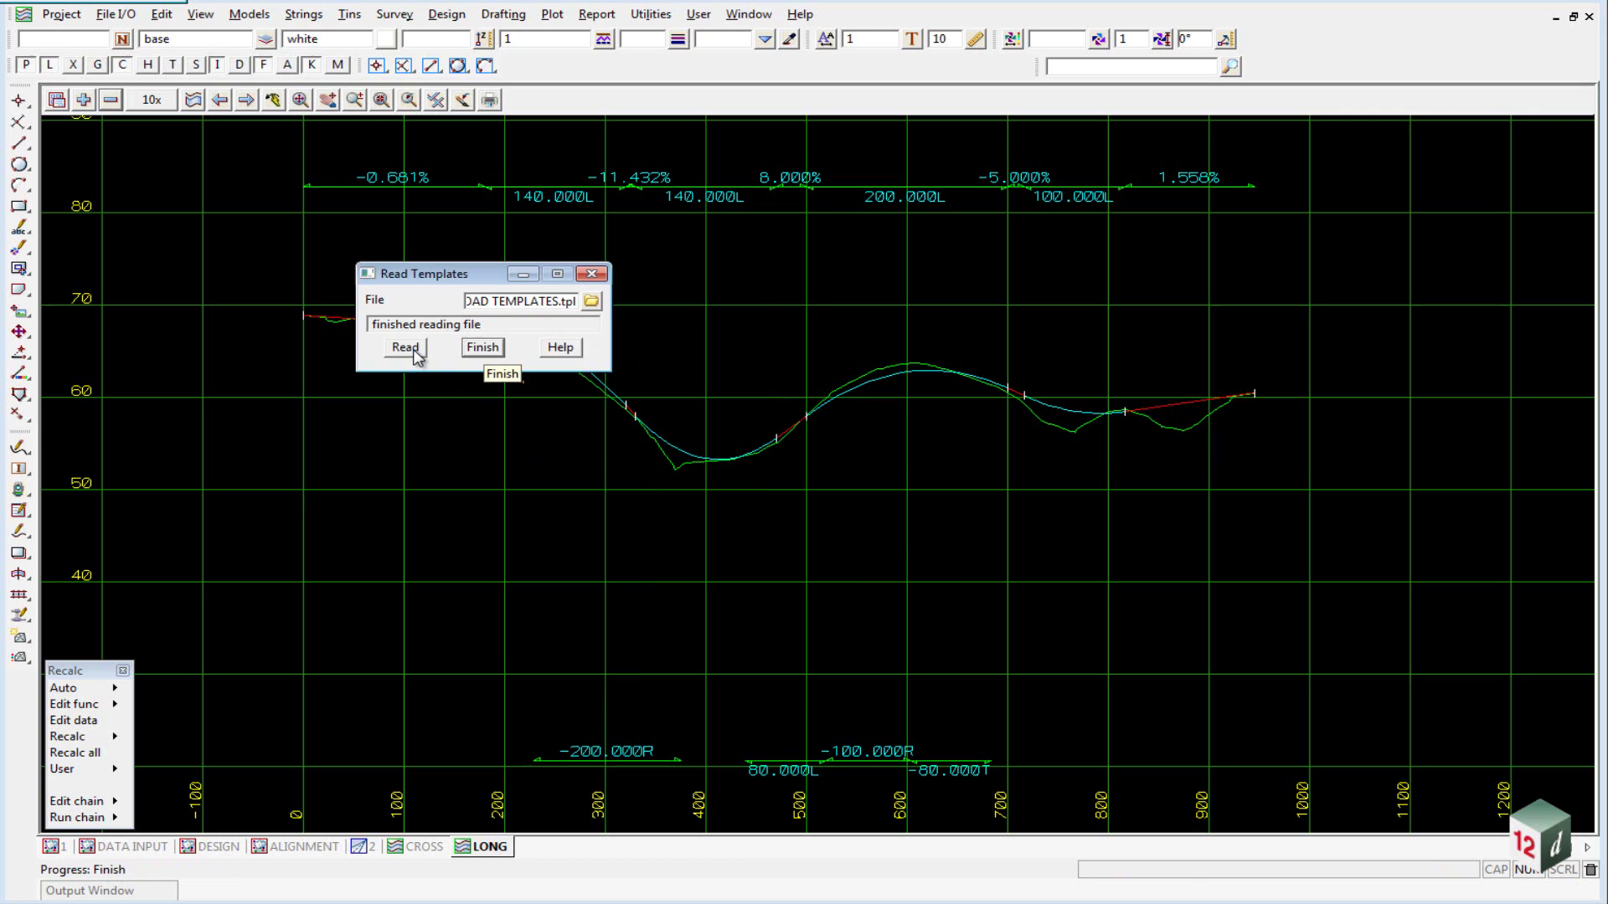
pyautogui.press('Return')
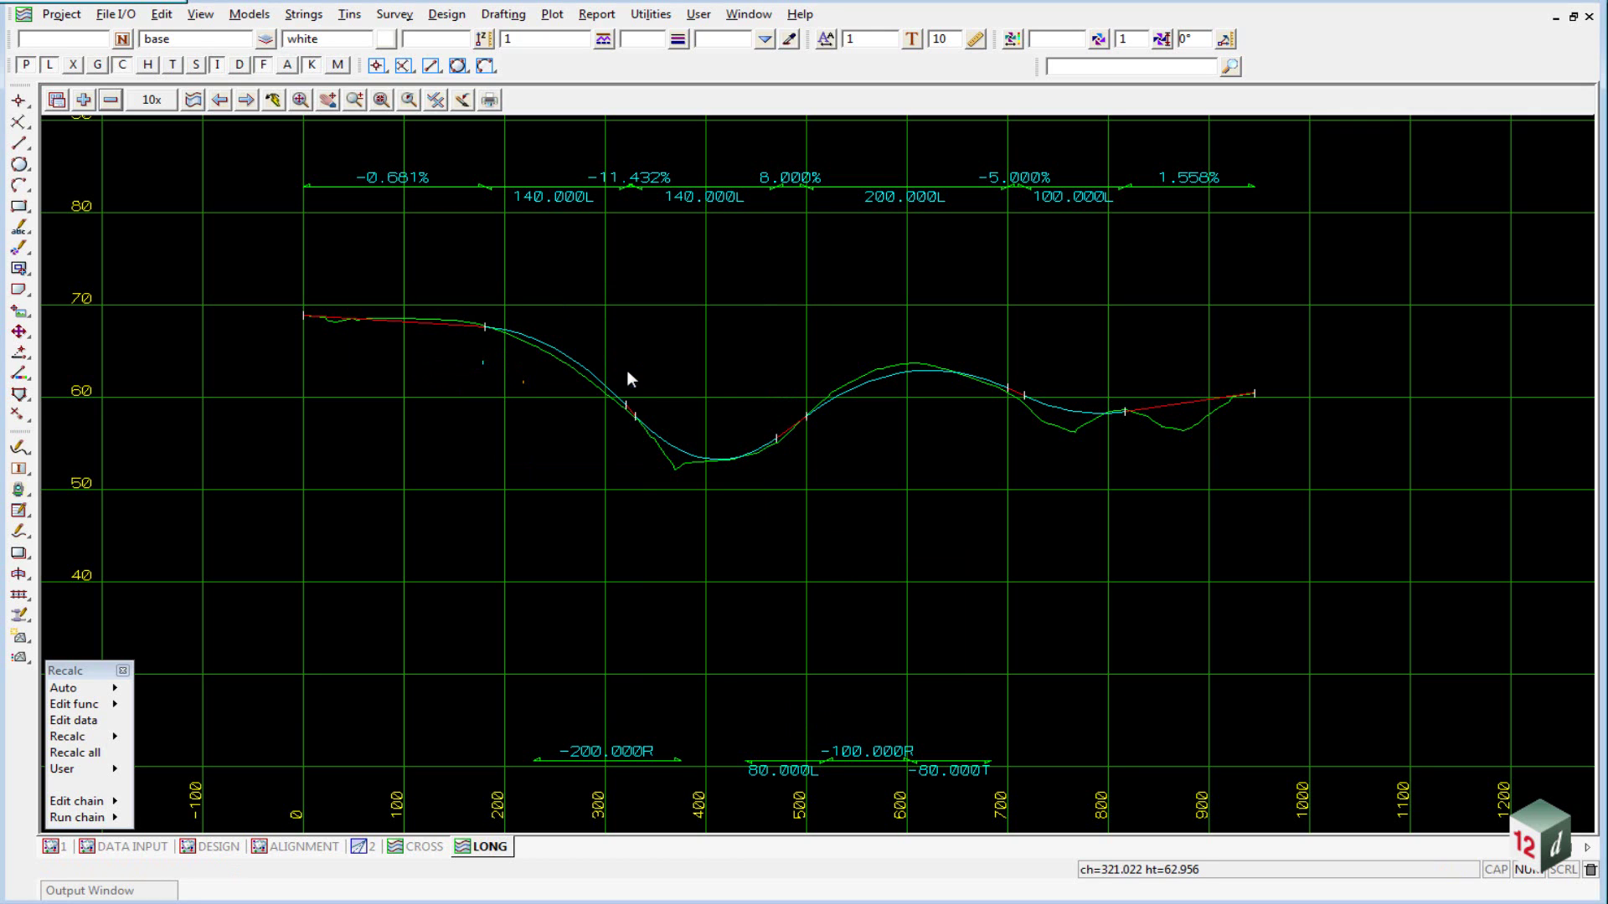
# Load the FULL LEFT template into Template Create/Edit from the template list.
pyautogui.click(450, 17)
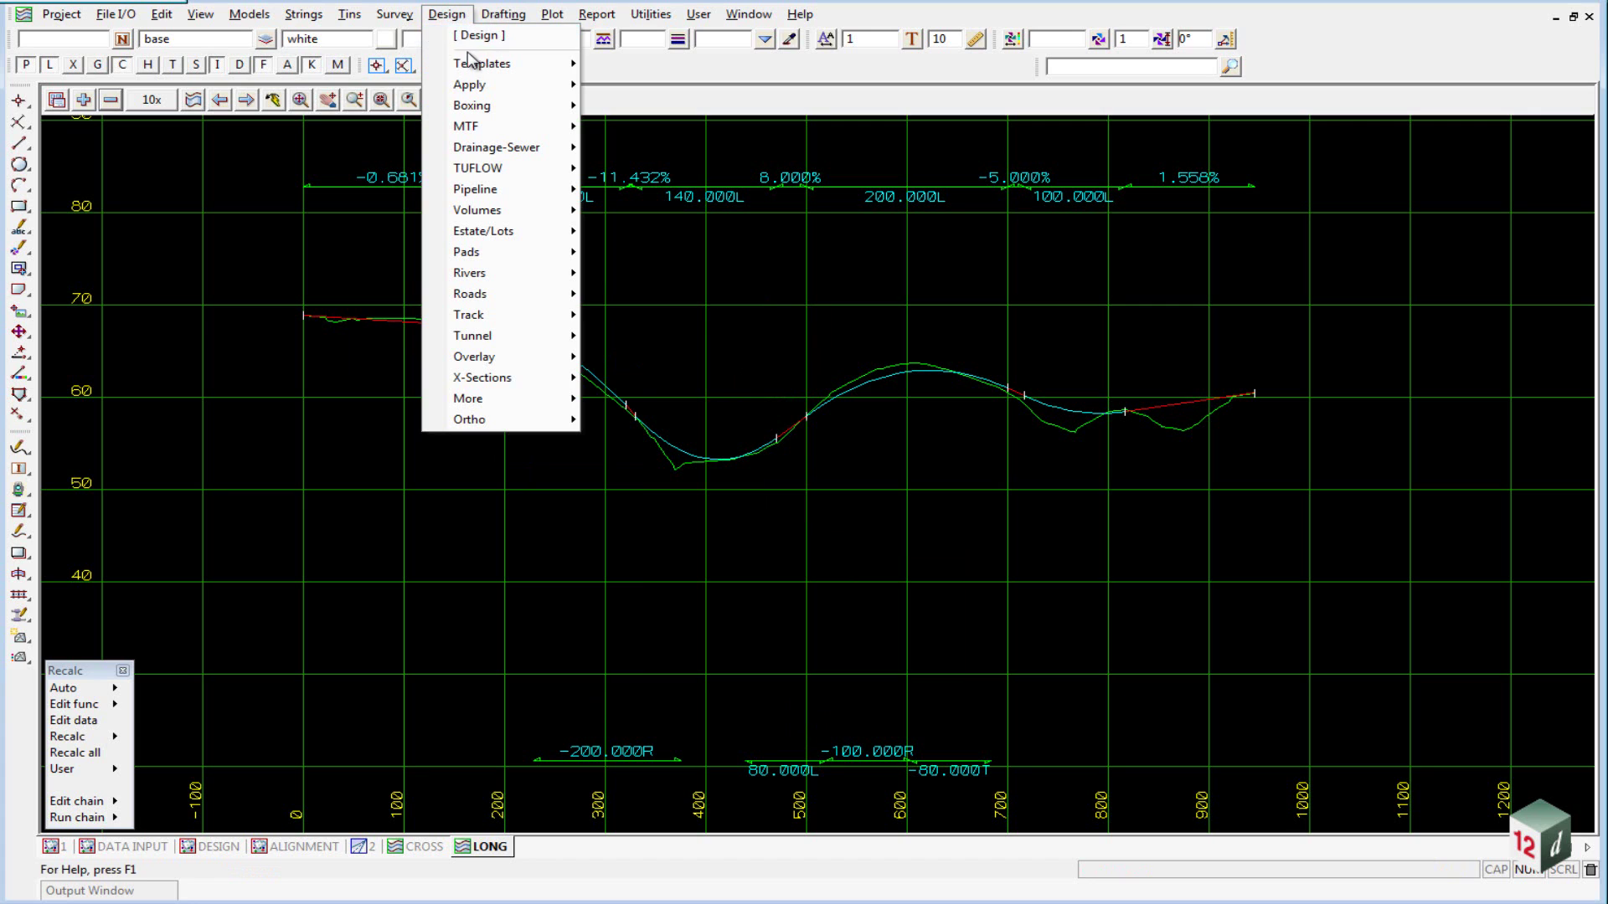
pyautogui.moveTo(481, 63)
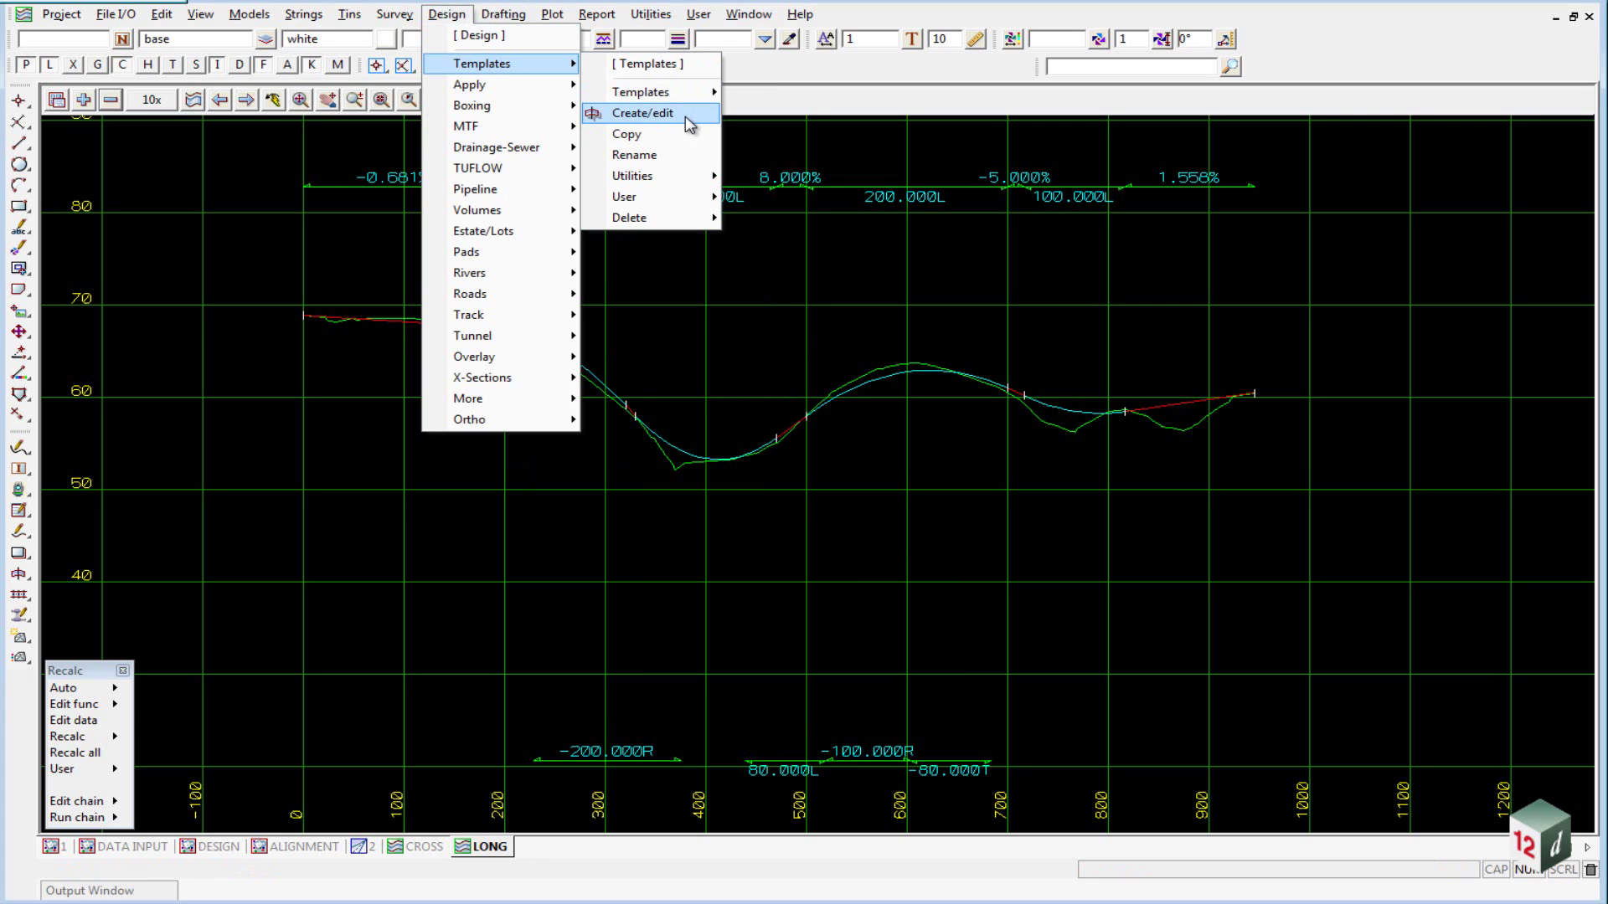
pyautogui.click(685, 116)
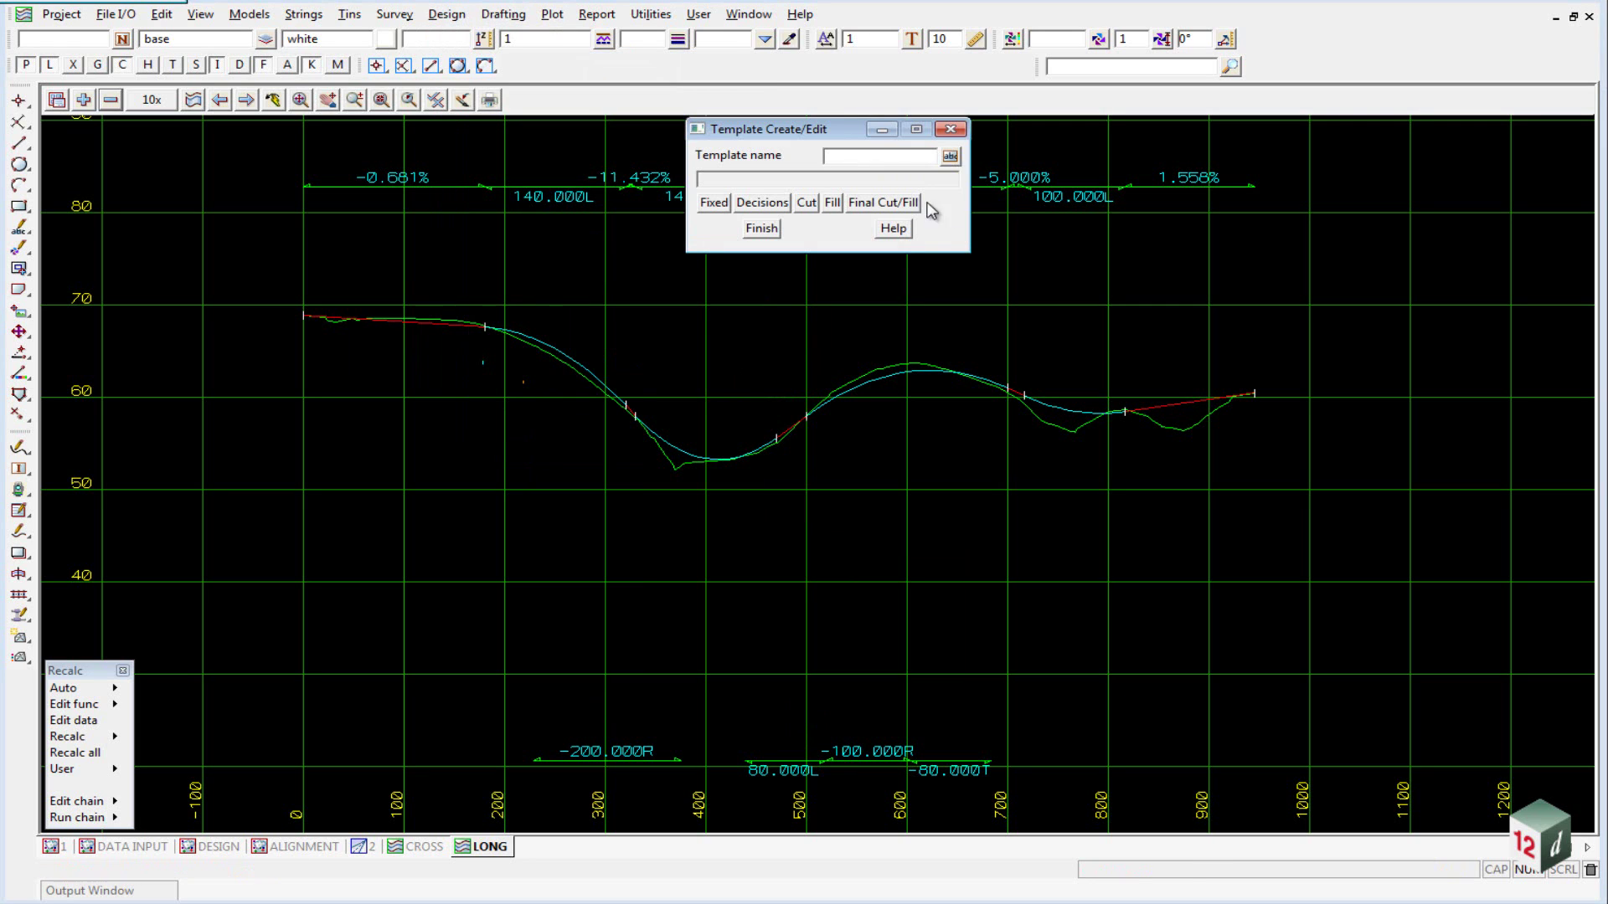
pyautogui.click(950, 157)
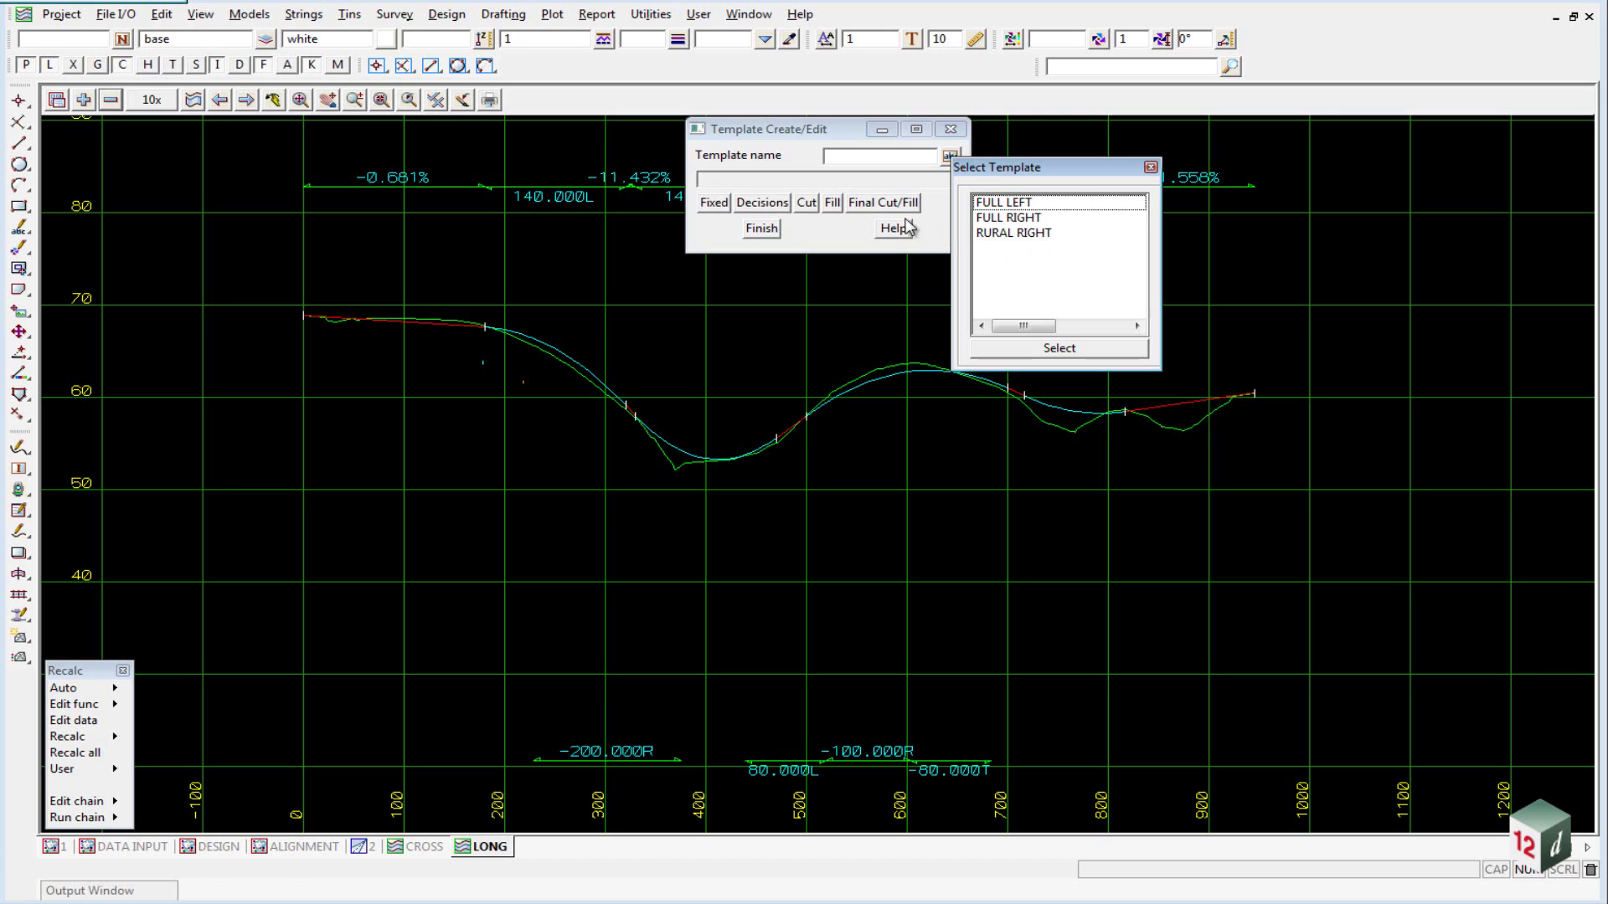
pyautogui.doubleClick(1013, 202)
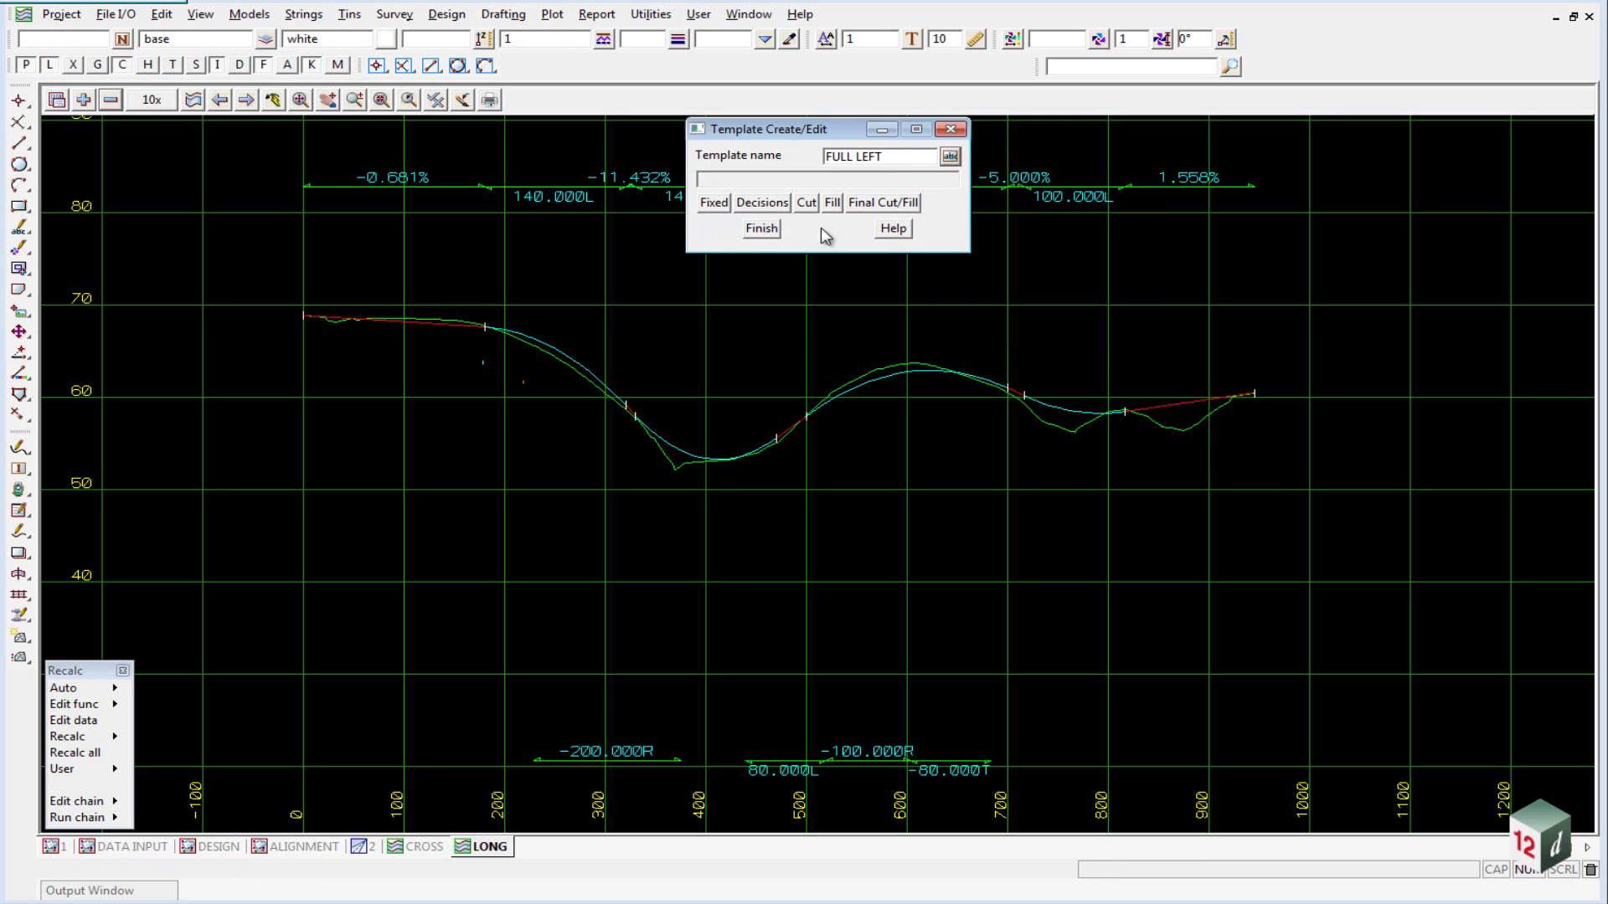
pyautogui.click(713, 202)
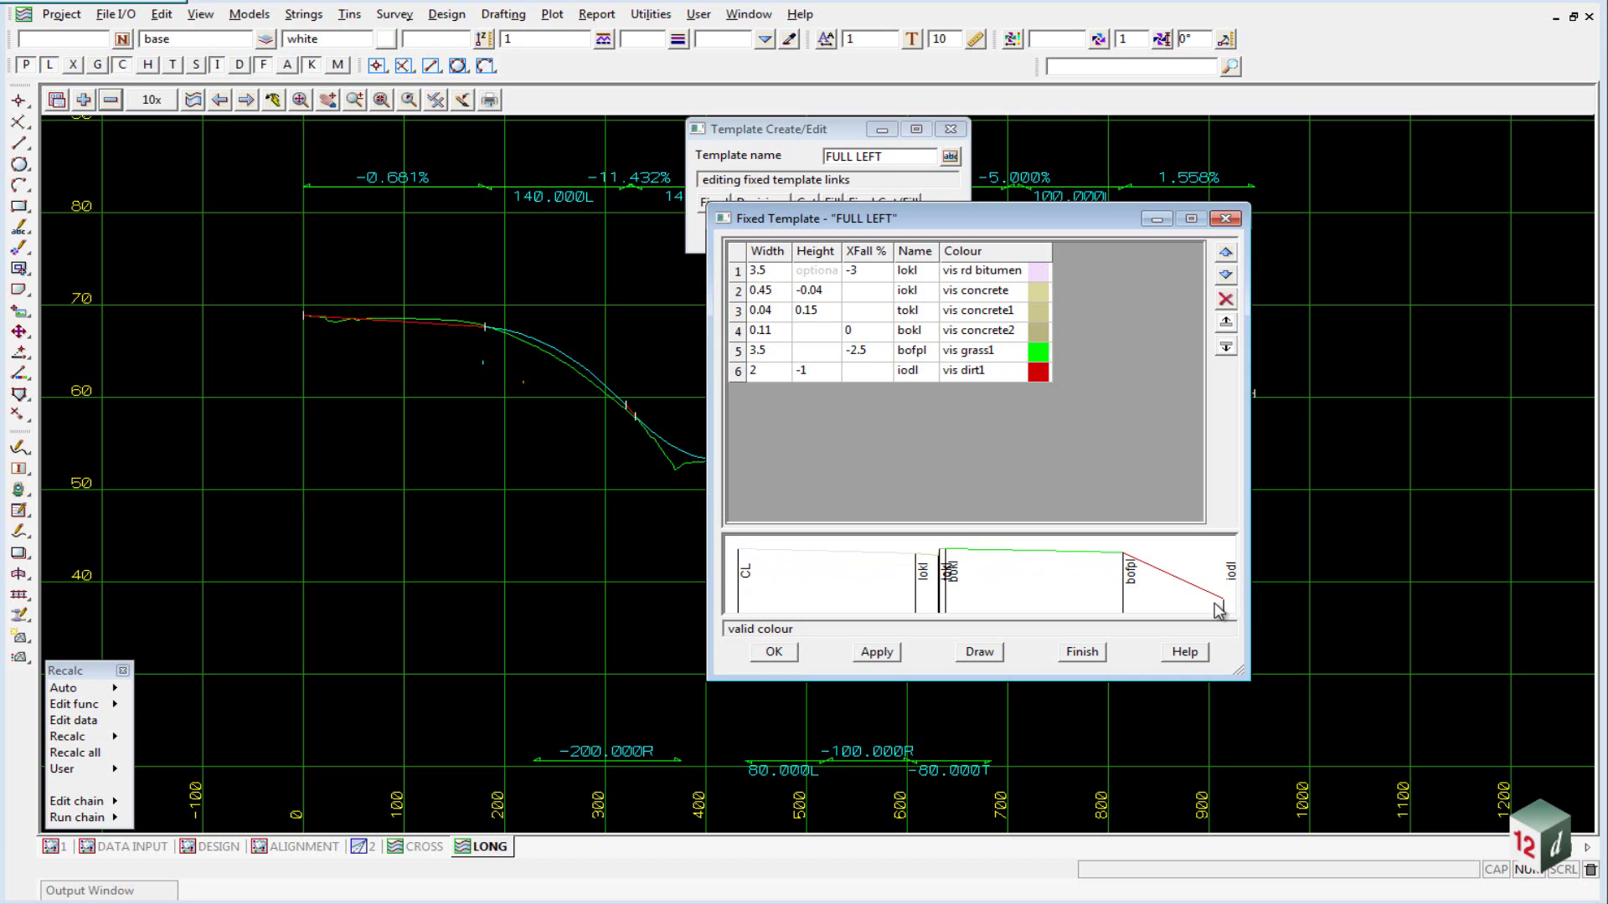
pyautogui.click(915, 251)
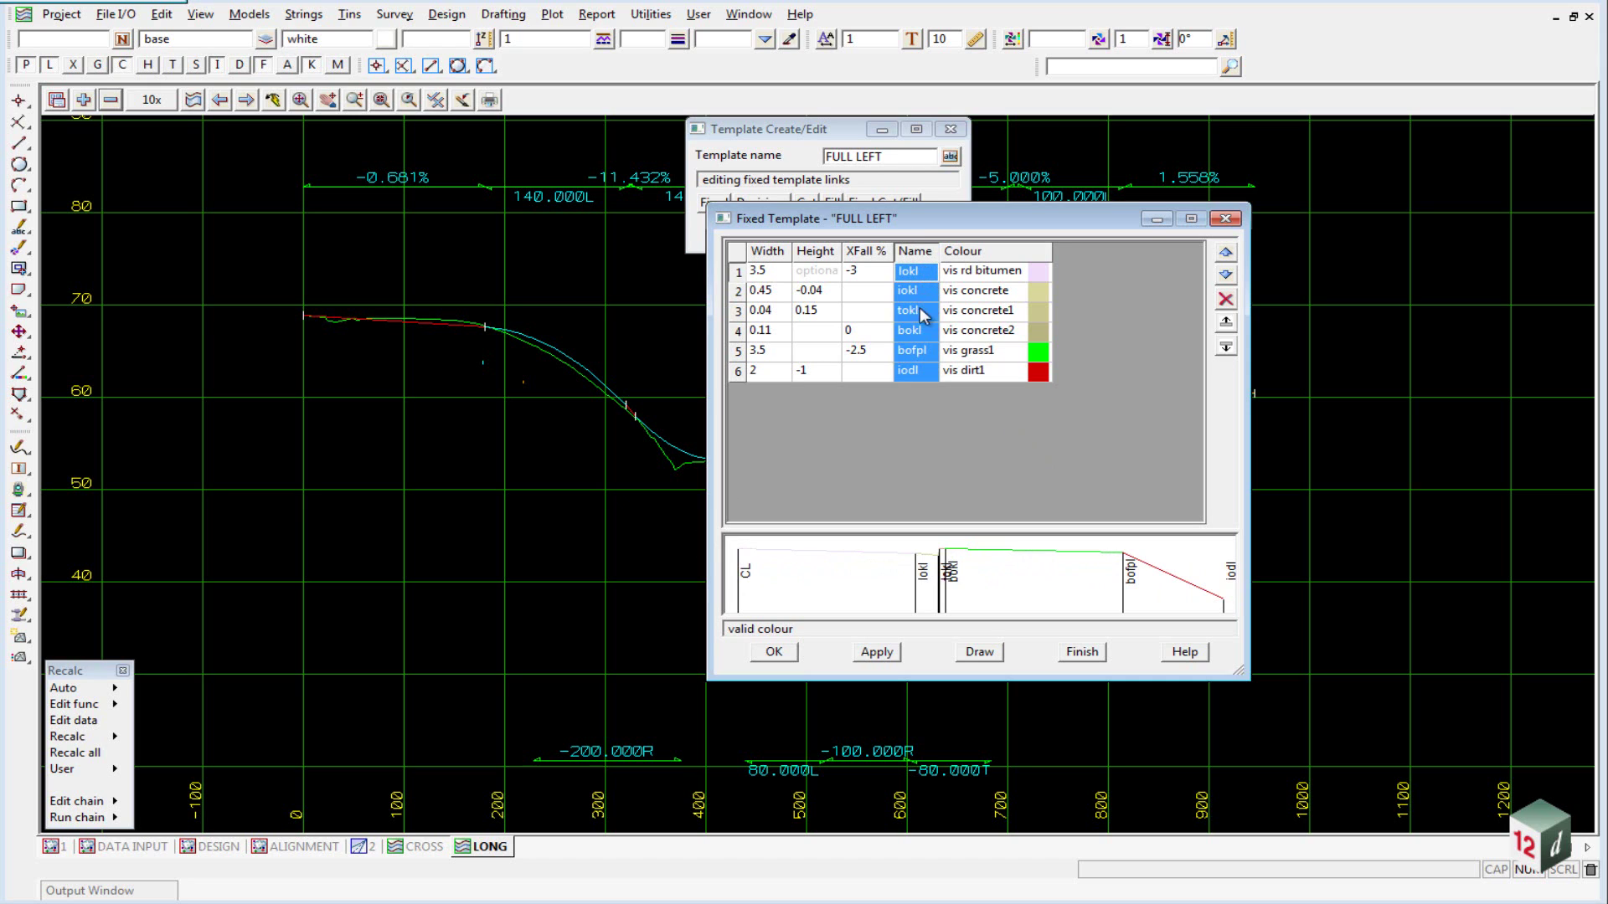
pyautogui.click(993, 251)
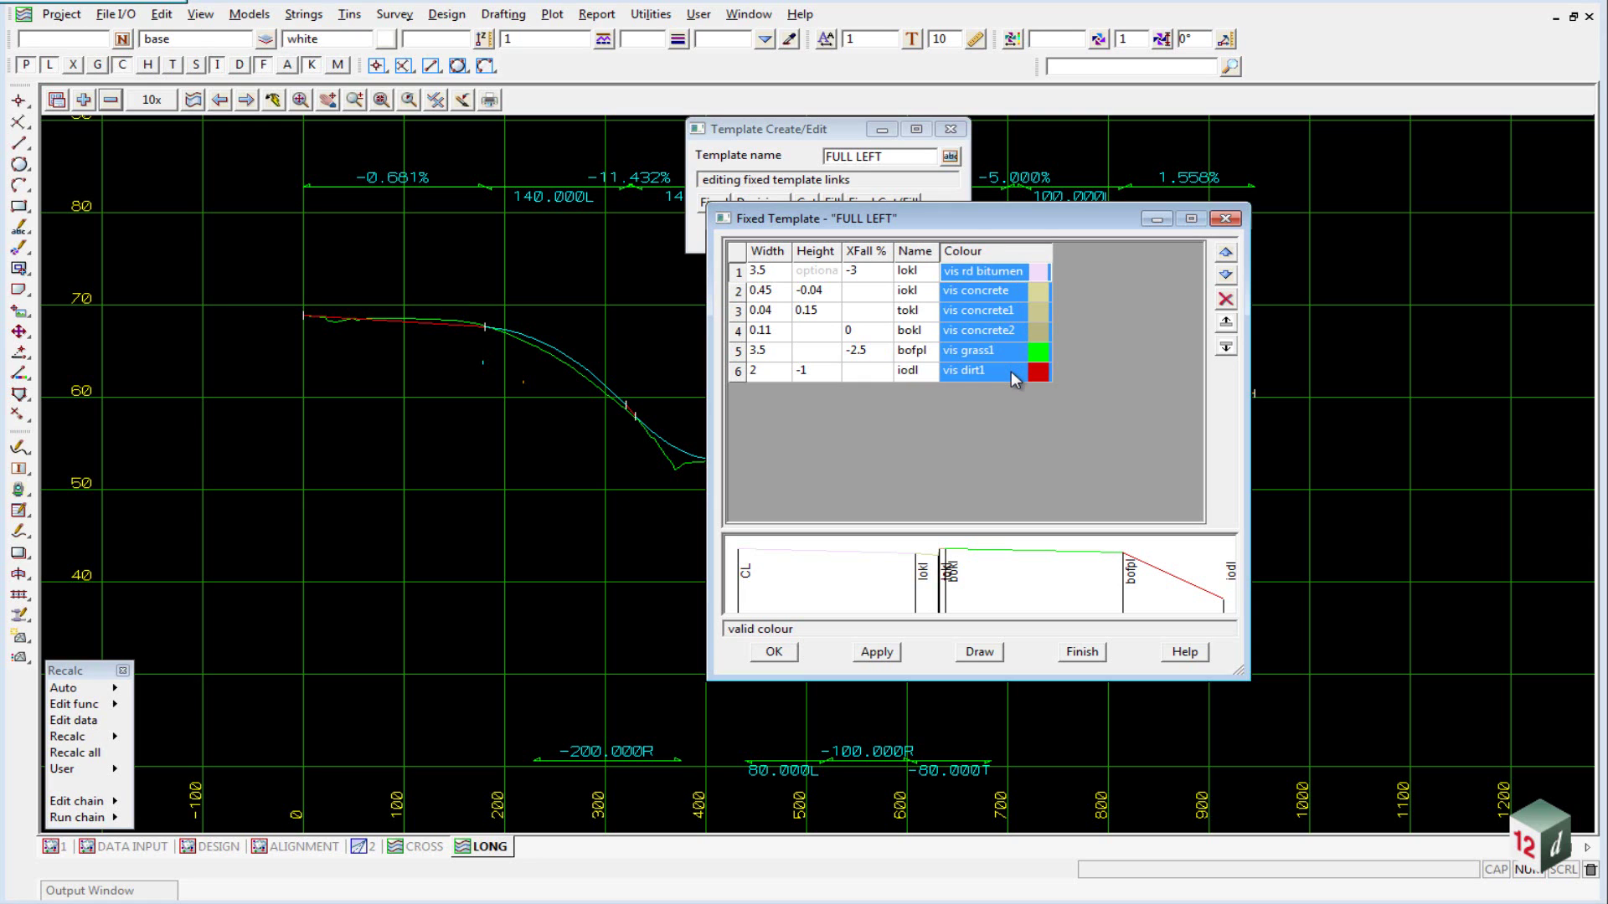
# Close FULL LEFT's fixed links, then review and close its cut and fill links.
pyautogui.click(1082, 652)
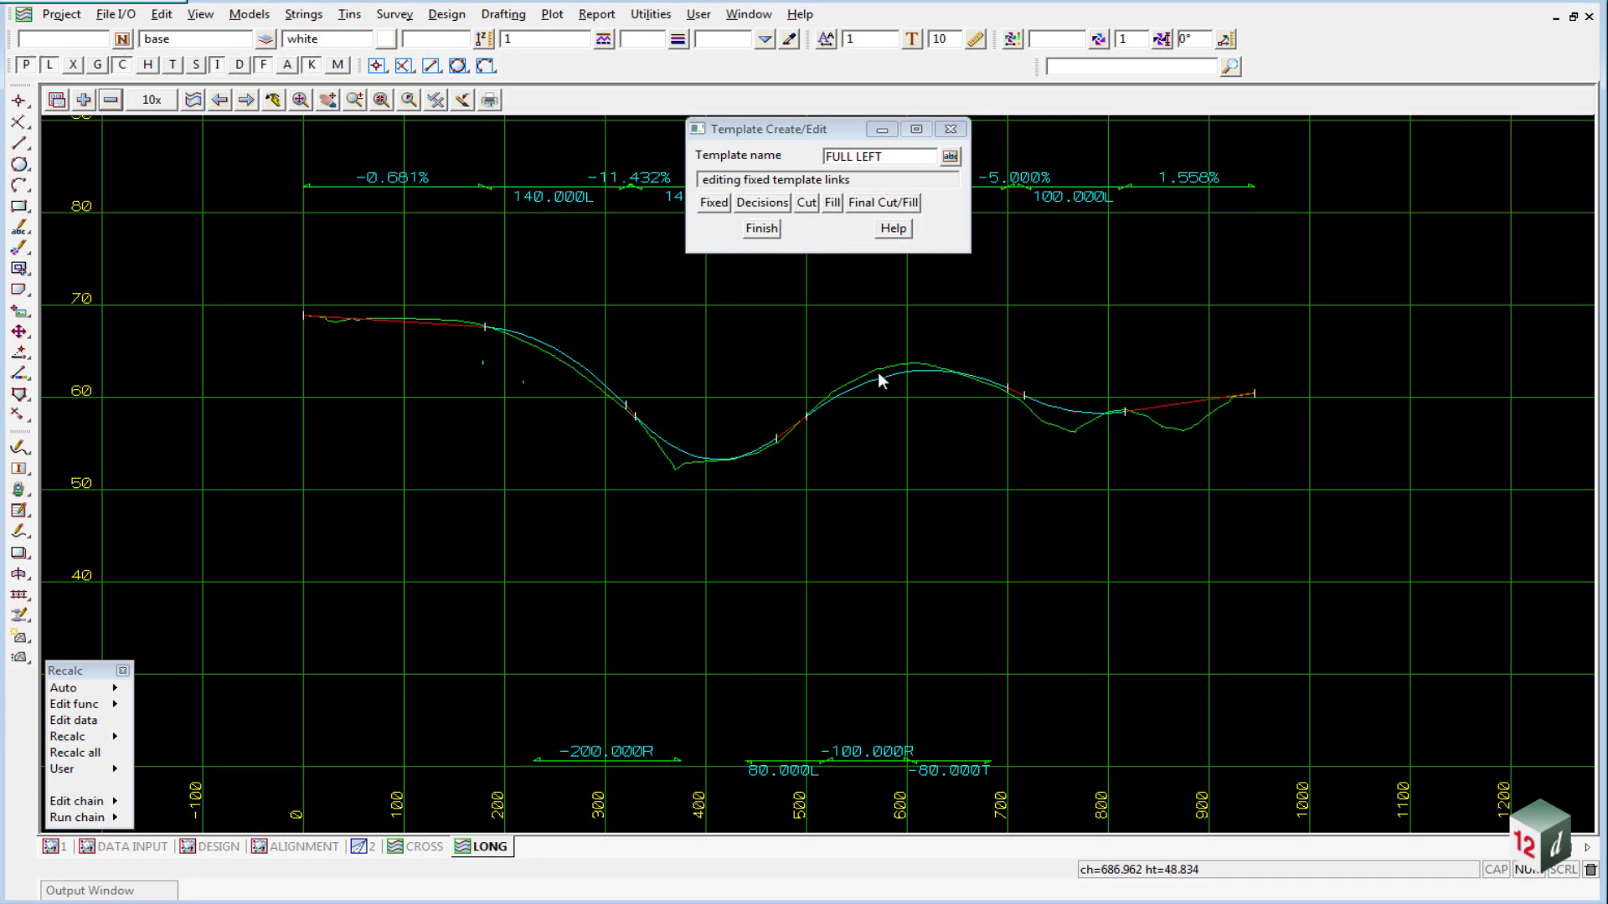
pyautogui.click(807, 203)
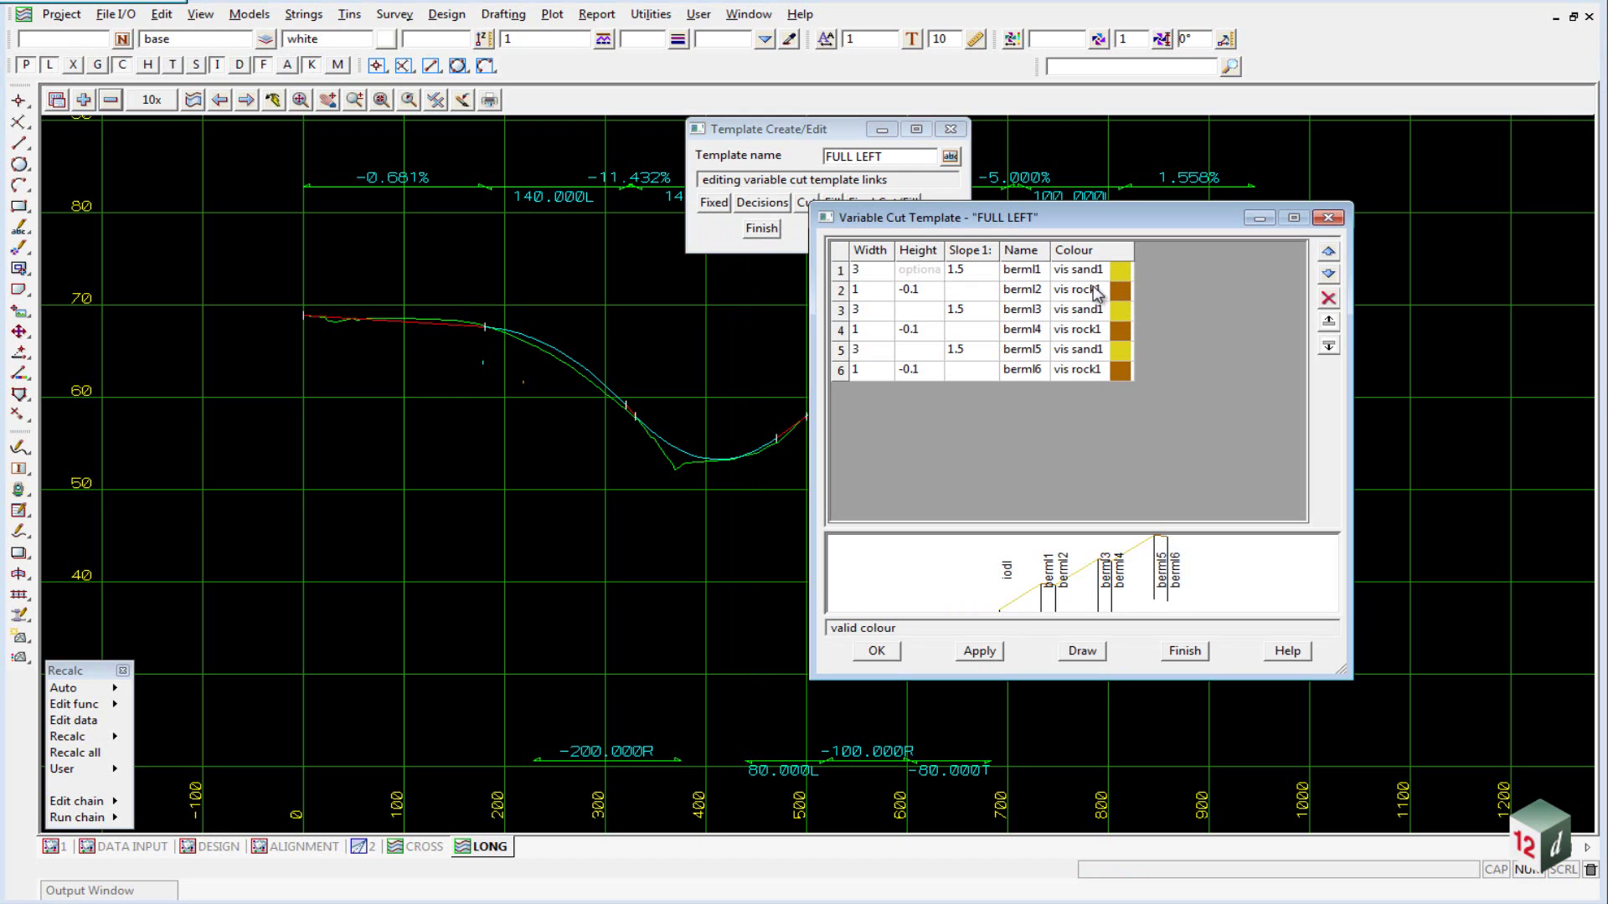
pyautogui.click(1172, 653)
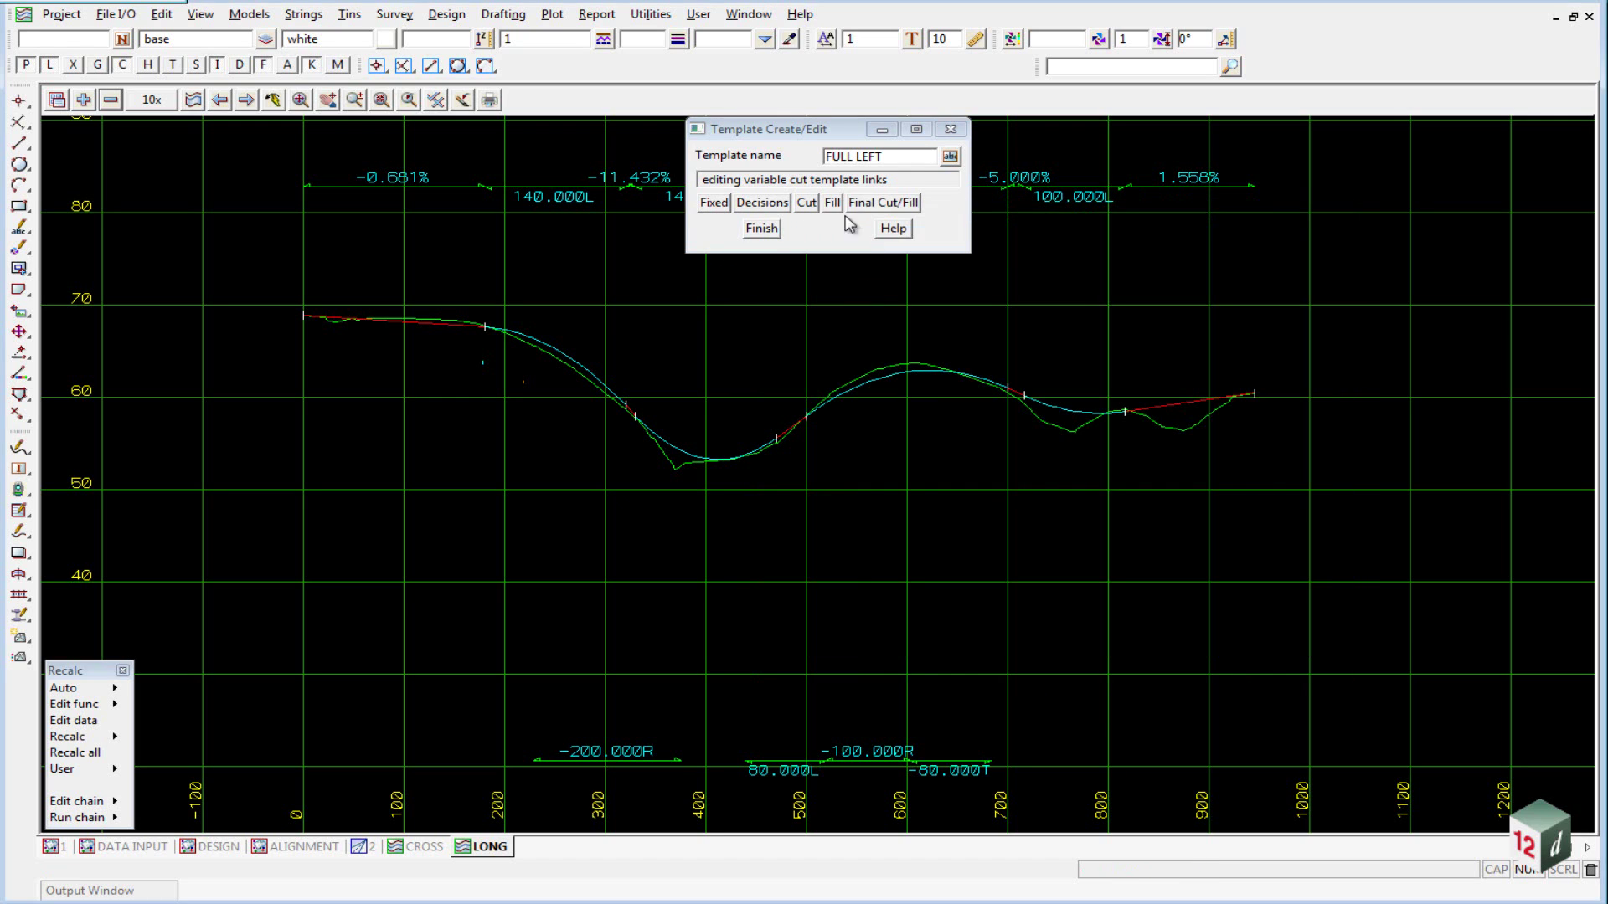
pyautogui.click(833, 204)
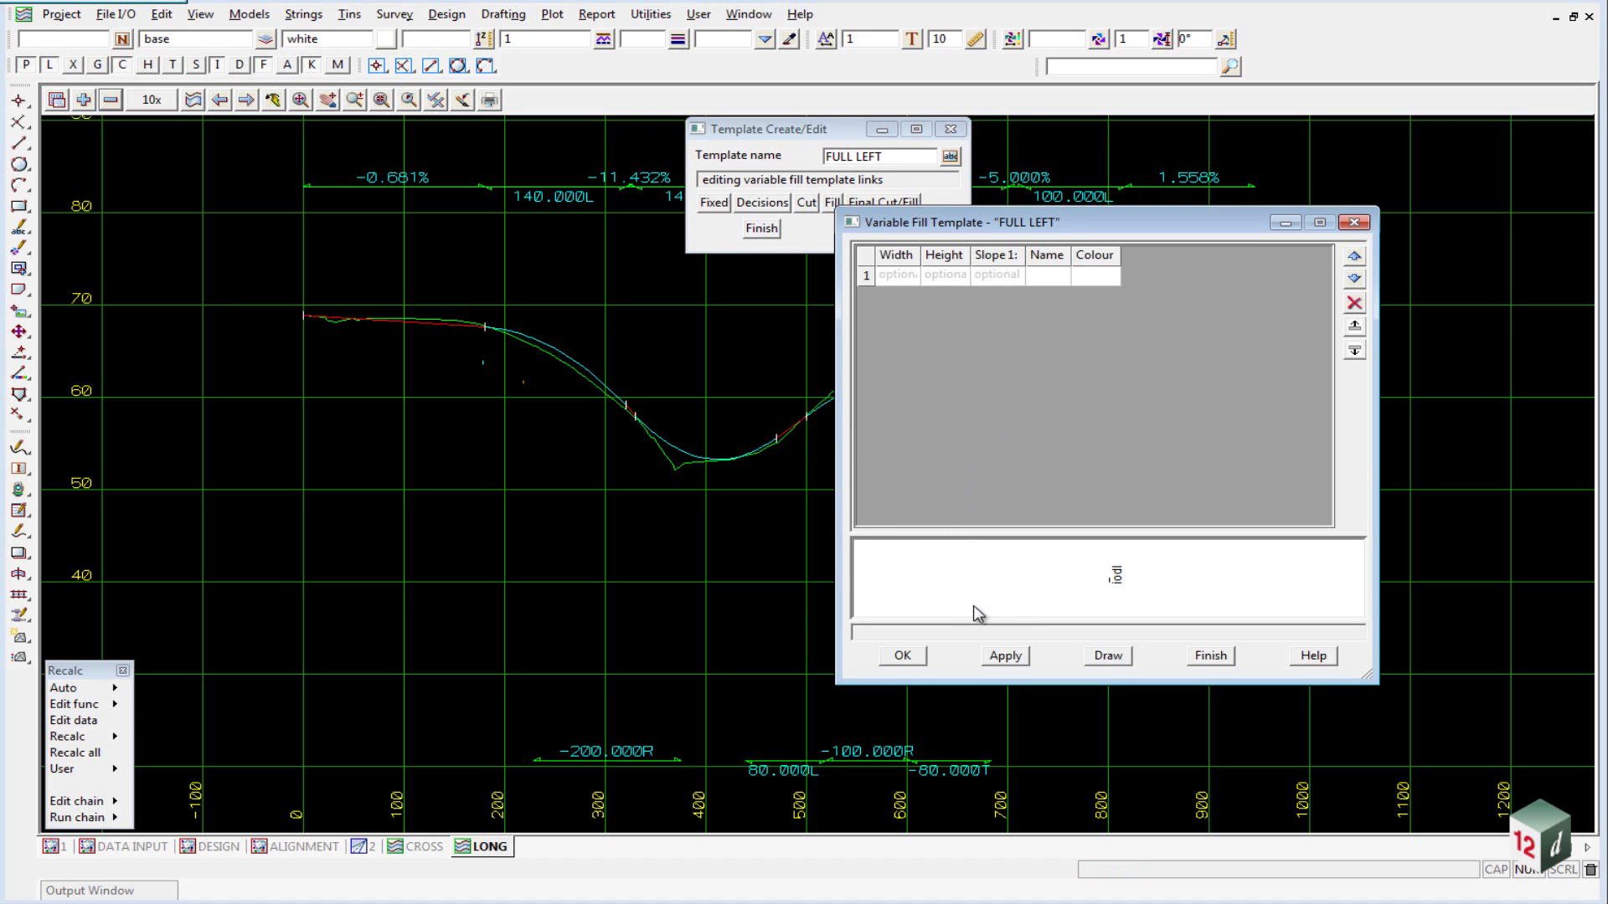
pyautogui.click(1354, 222)
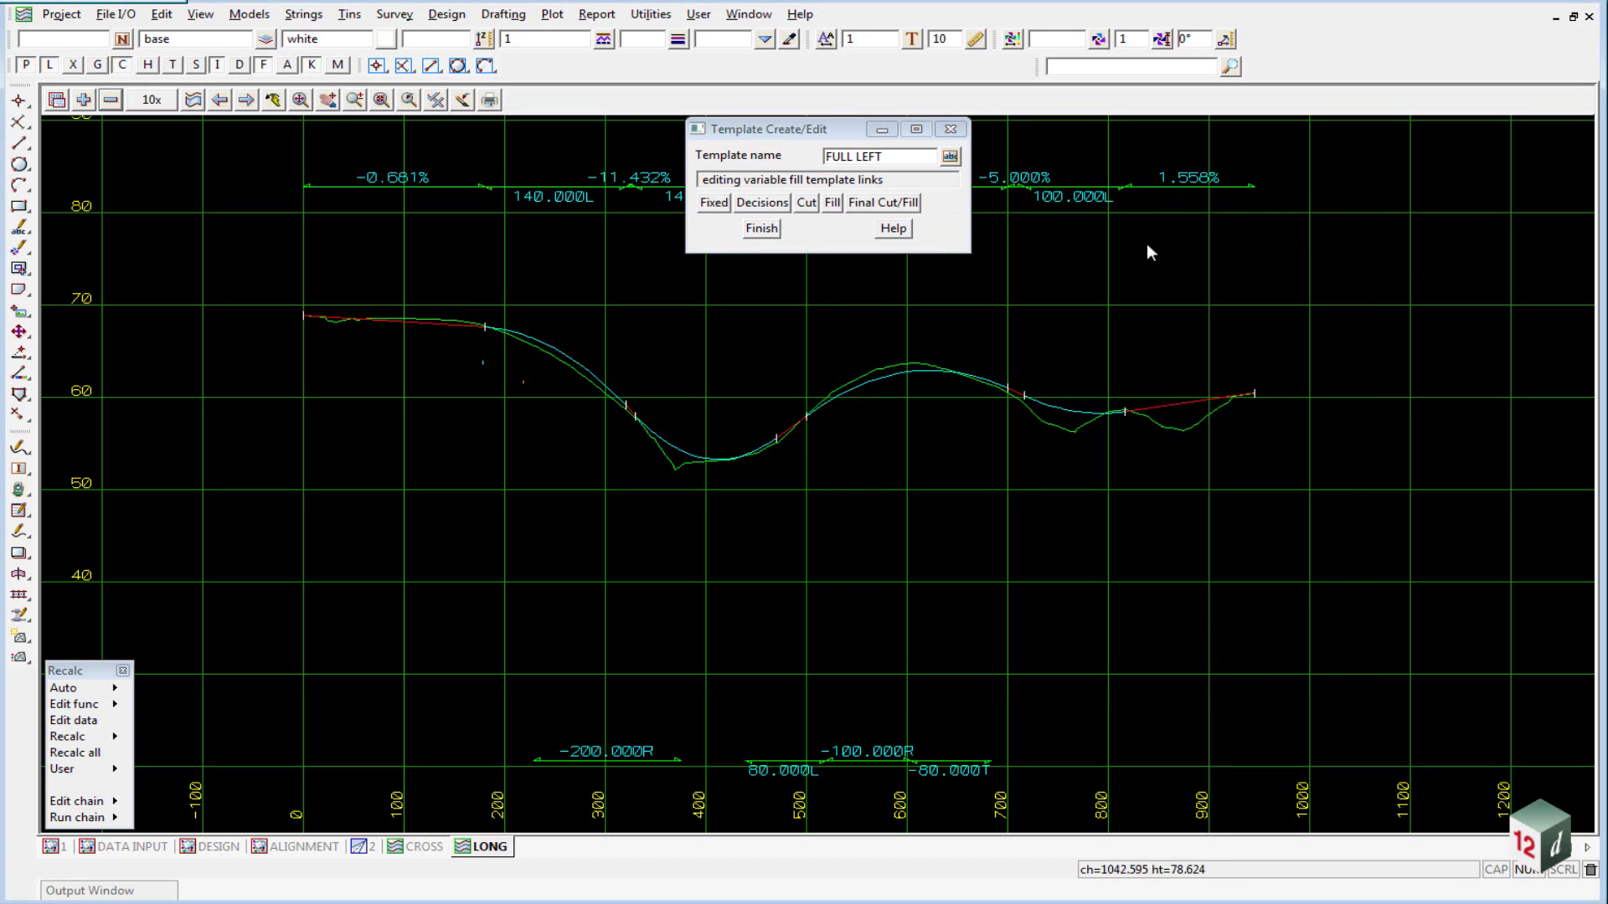
# Review FULL LEFT's final cut slope 1.5, fill slope 2 and maximum width 100.
pyautogui.click(866, 217)
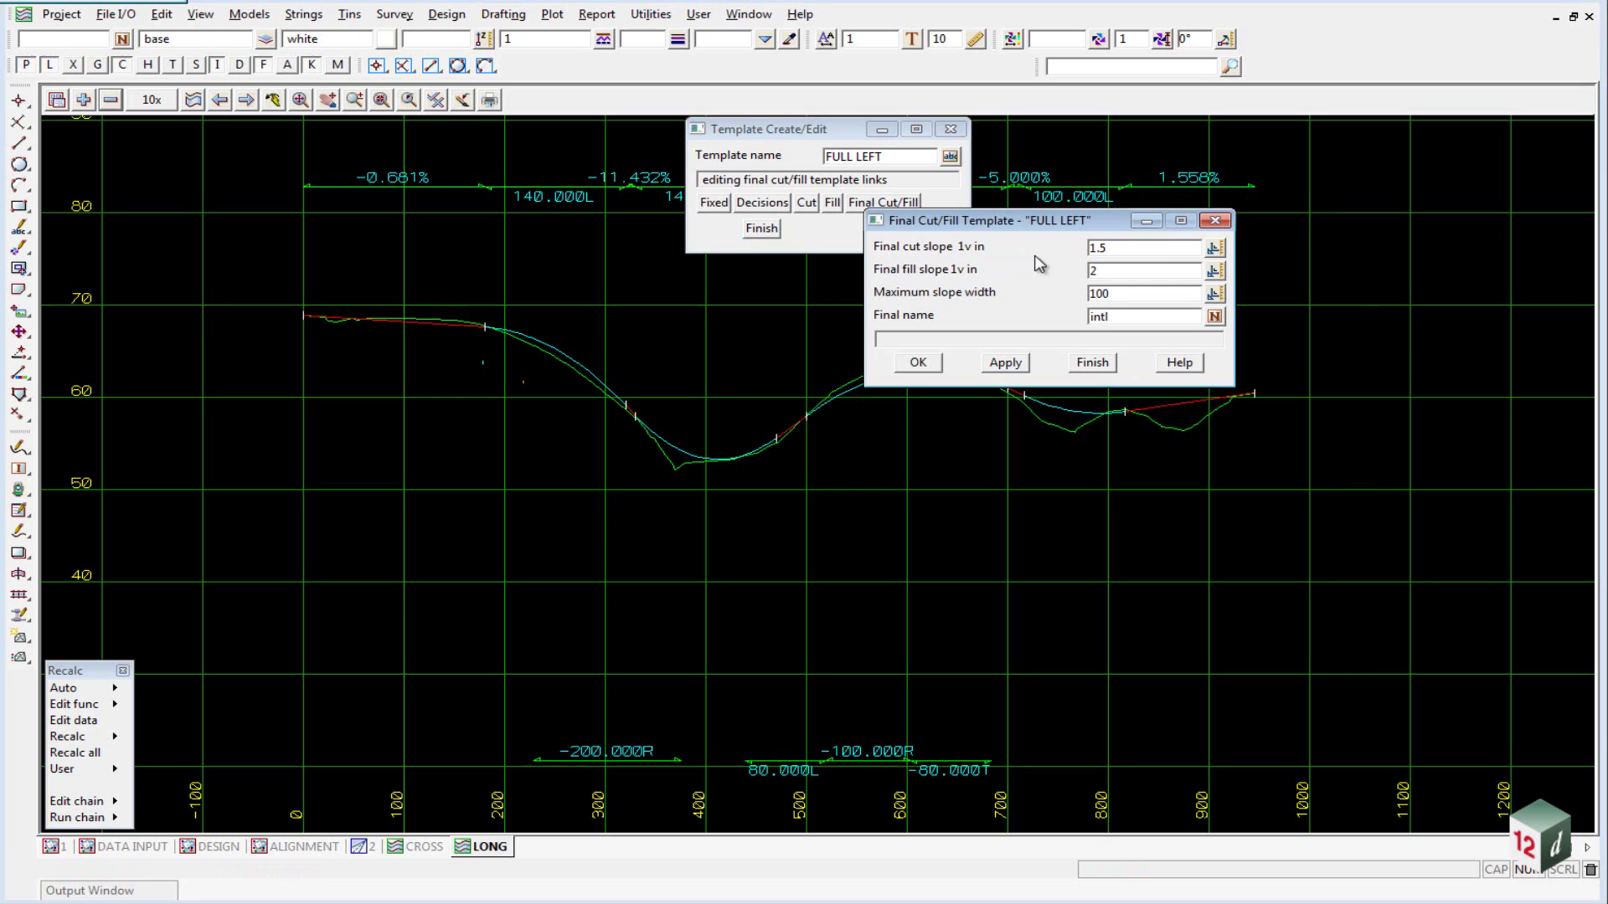
pyautogui.click(1140, 246)
pyautogui.click(1117, 270)
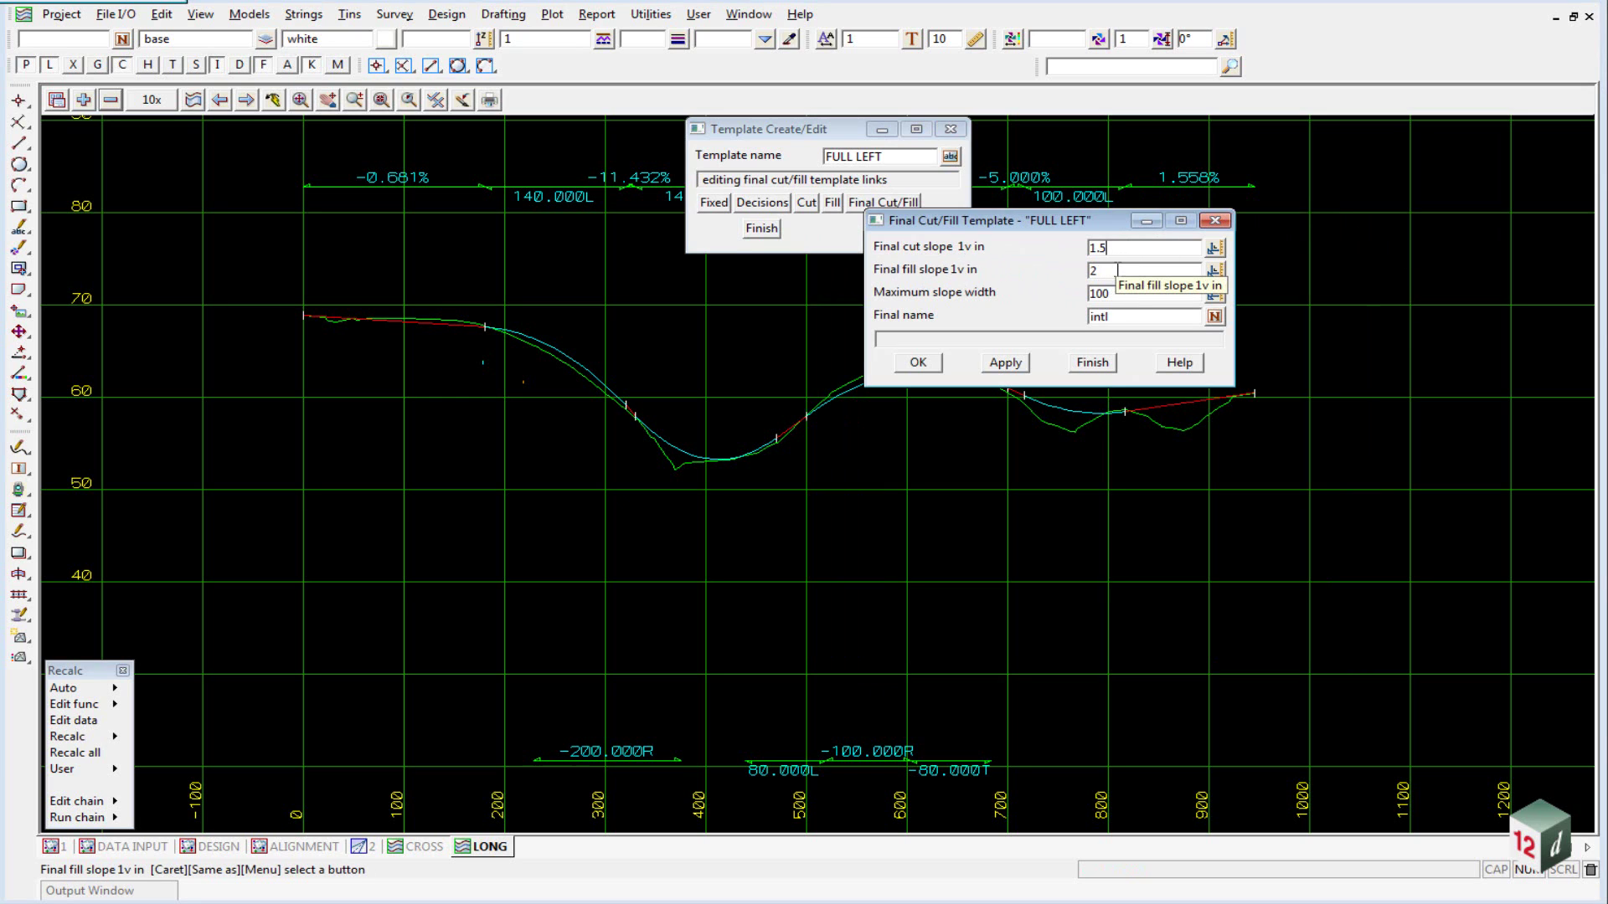
pyautogui.click(1097, 362)
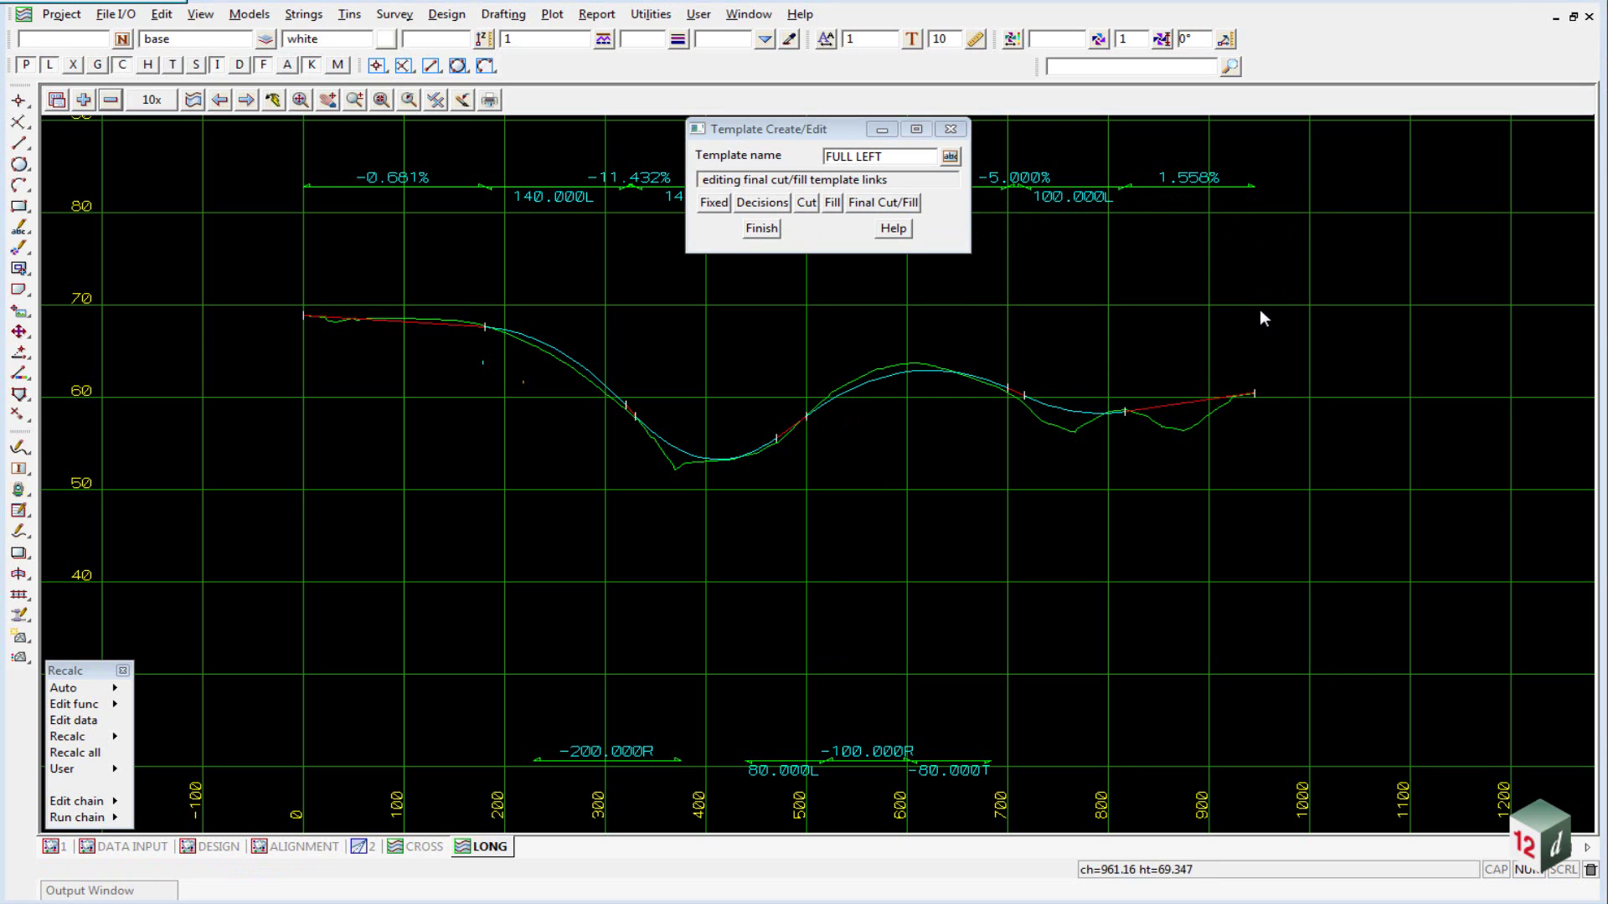
# Pick RURAL RIGHT from the template list as the template to edit.
pyautogui.click(951, 155)
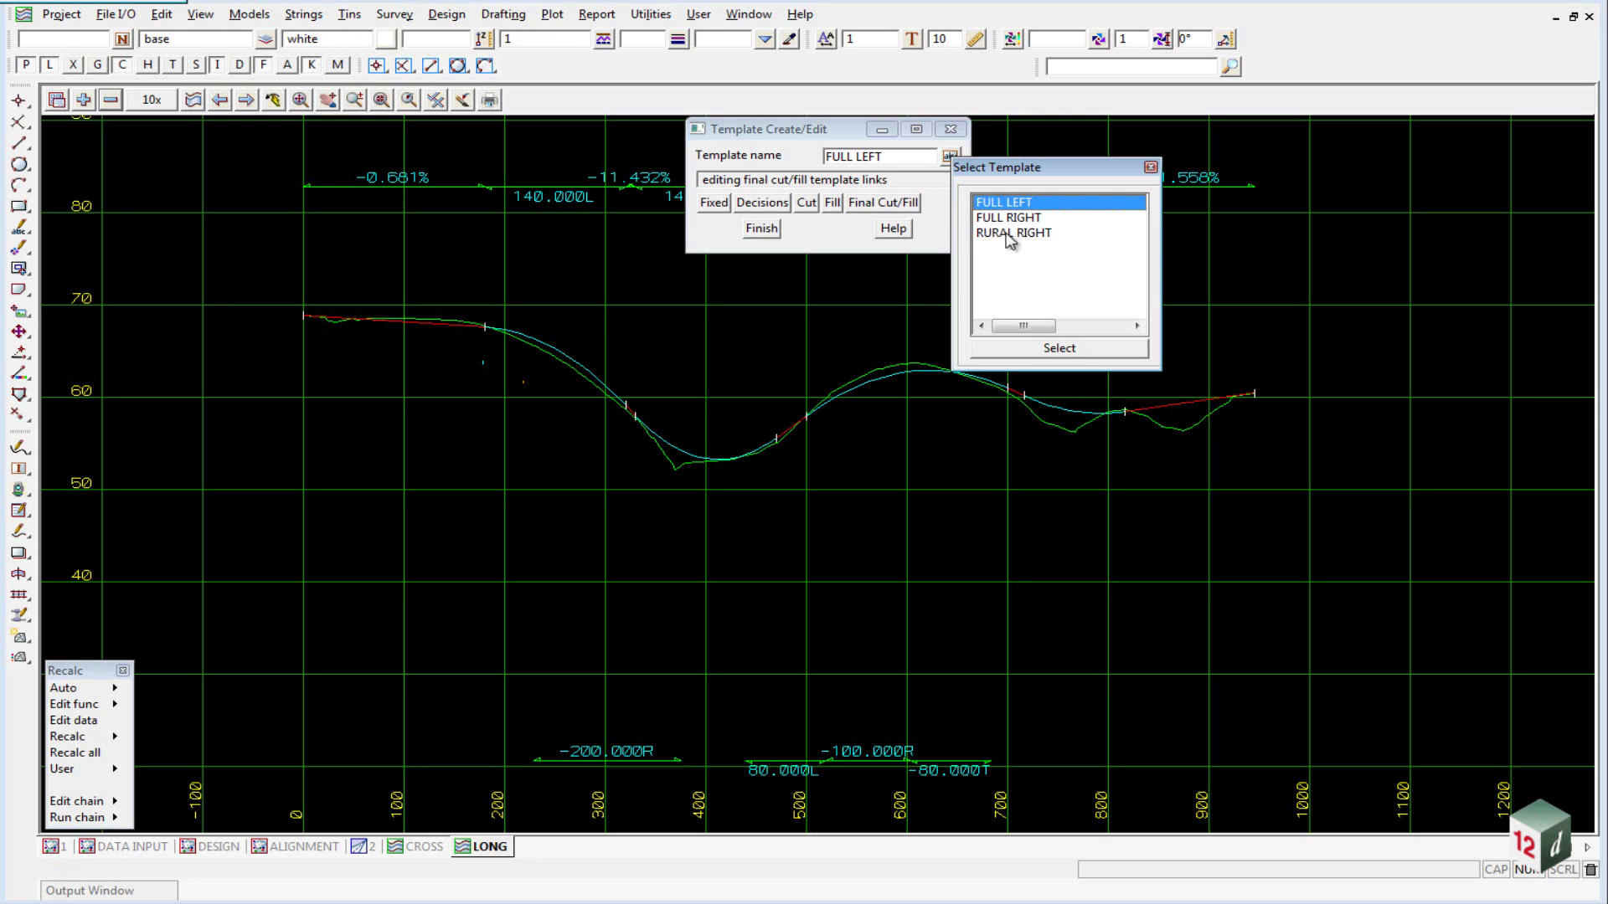
pyautogui.doubleClick(1009, 233)
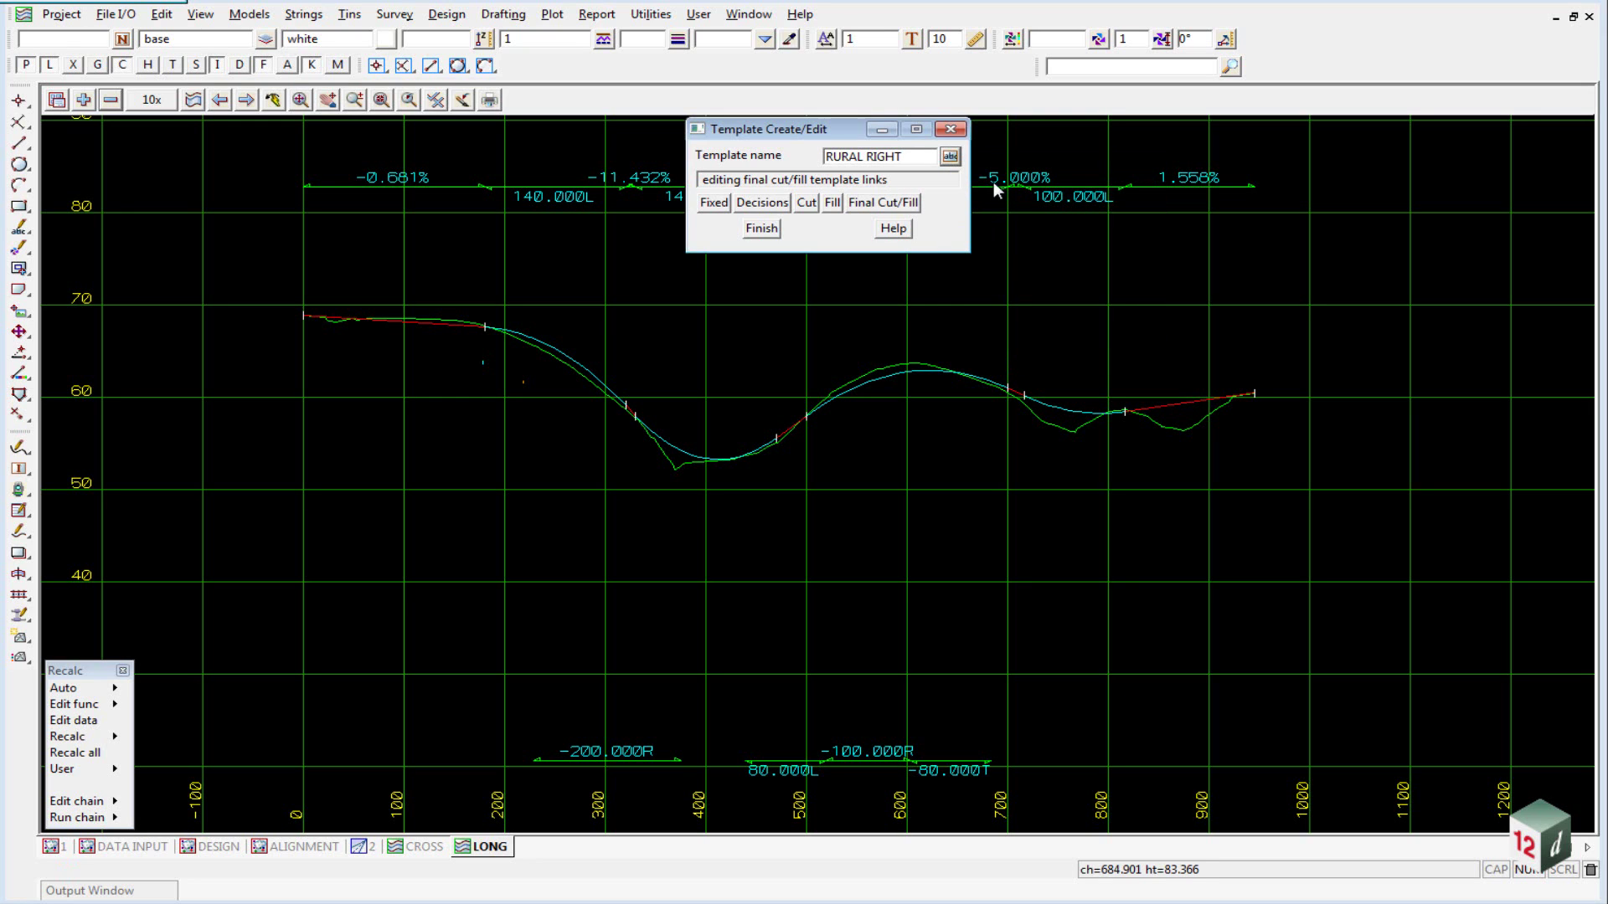
pyautogui.click(711, 204)
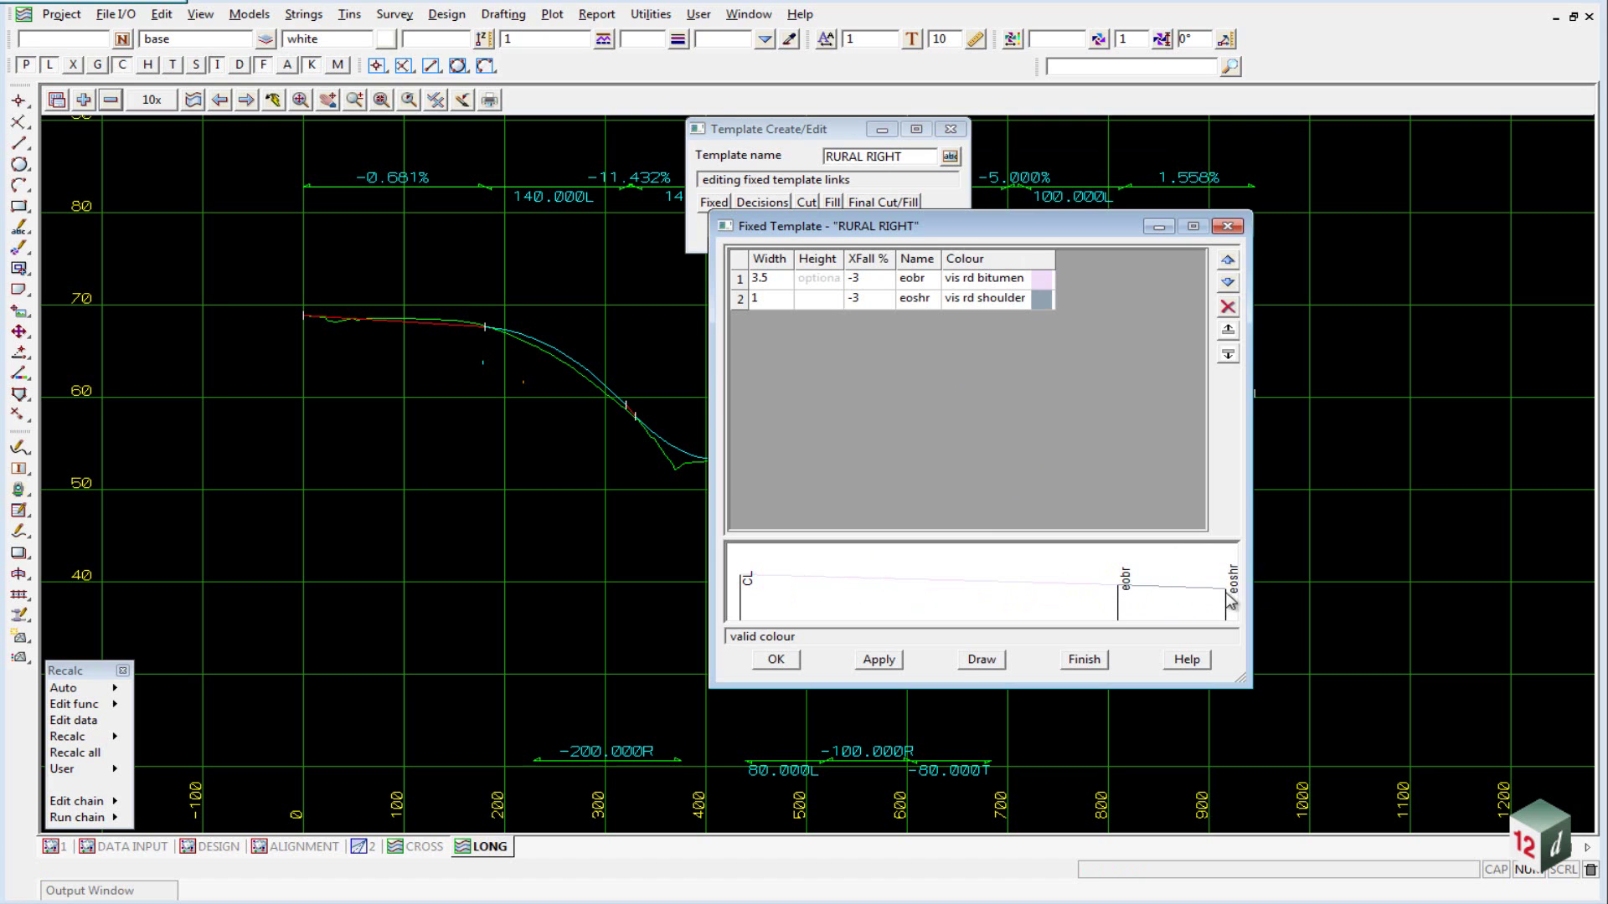
pyautogui.click(1085, 660)
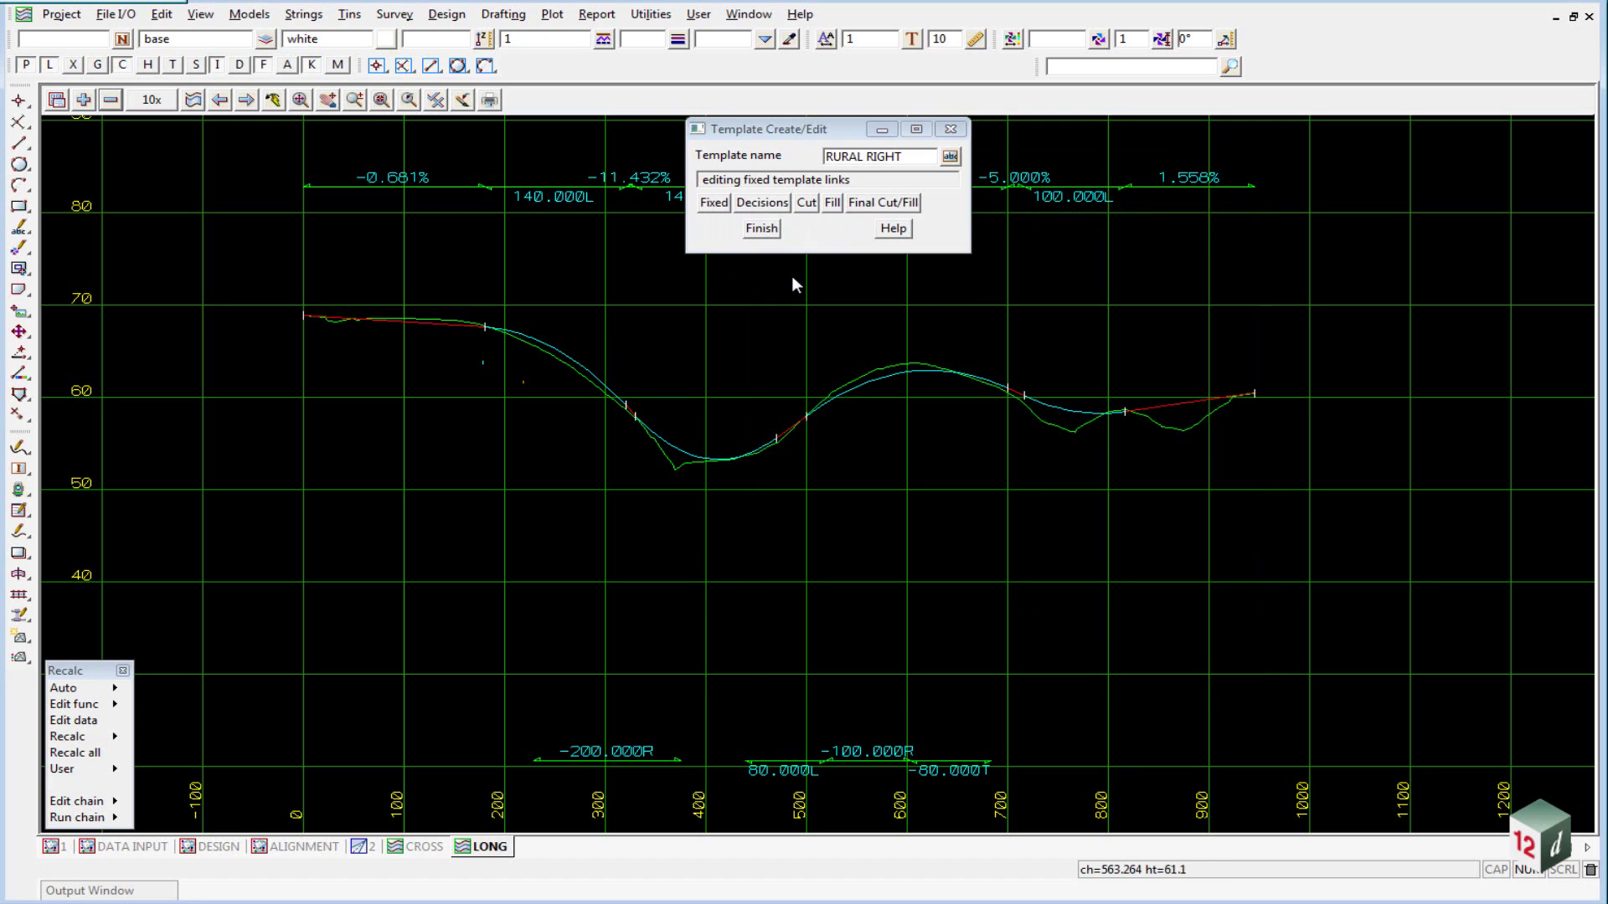
pyautogui.click(807, 204)
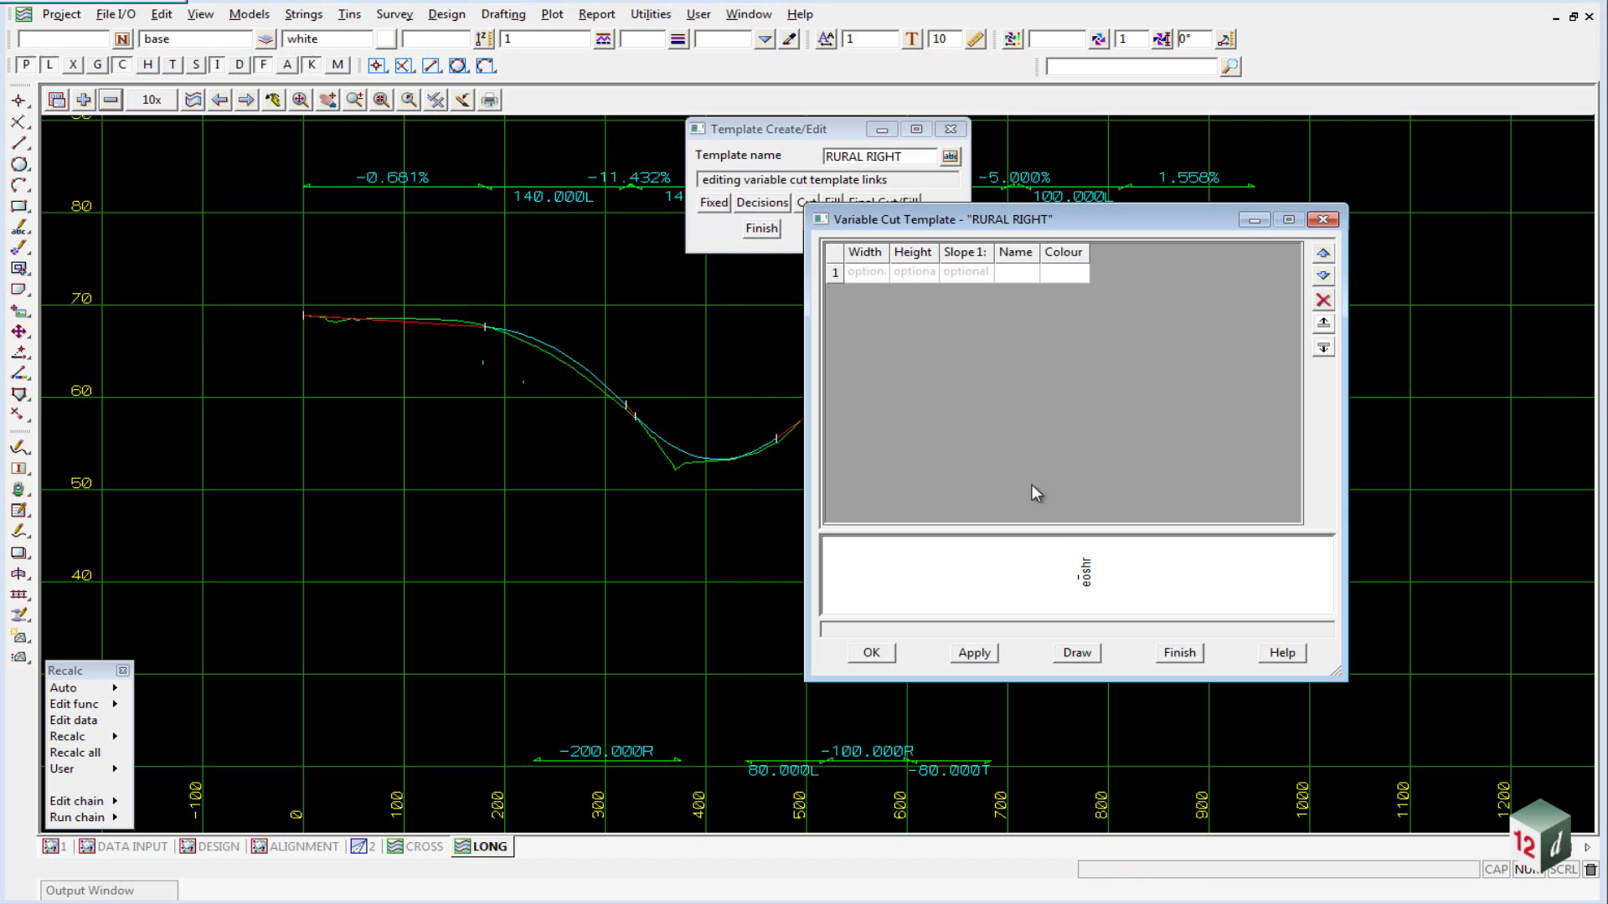
pyautogui.click(1323, 220)
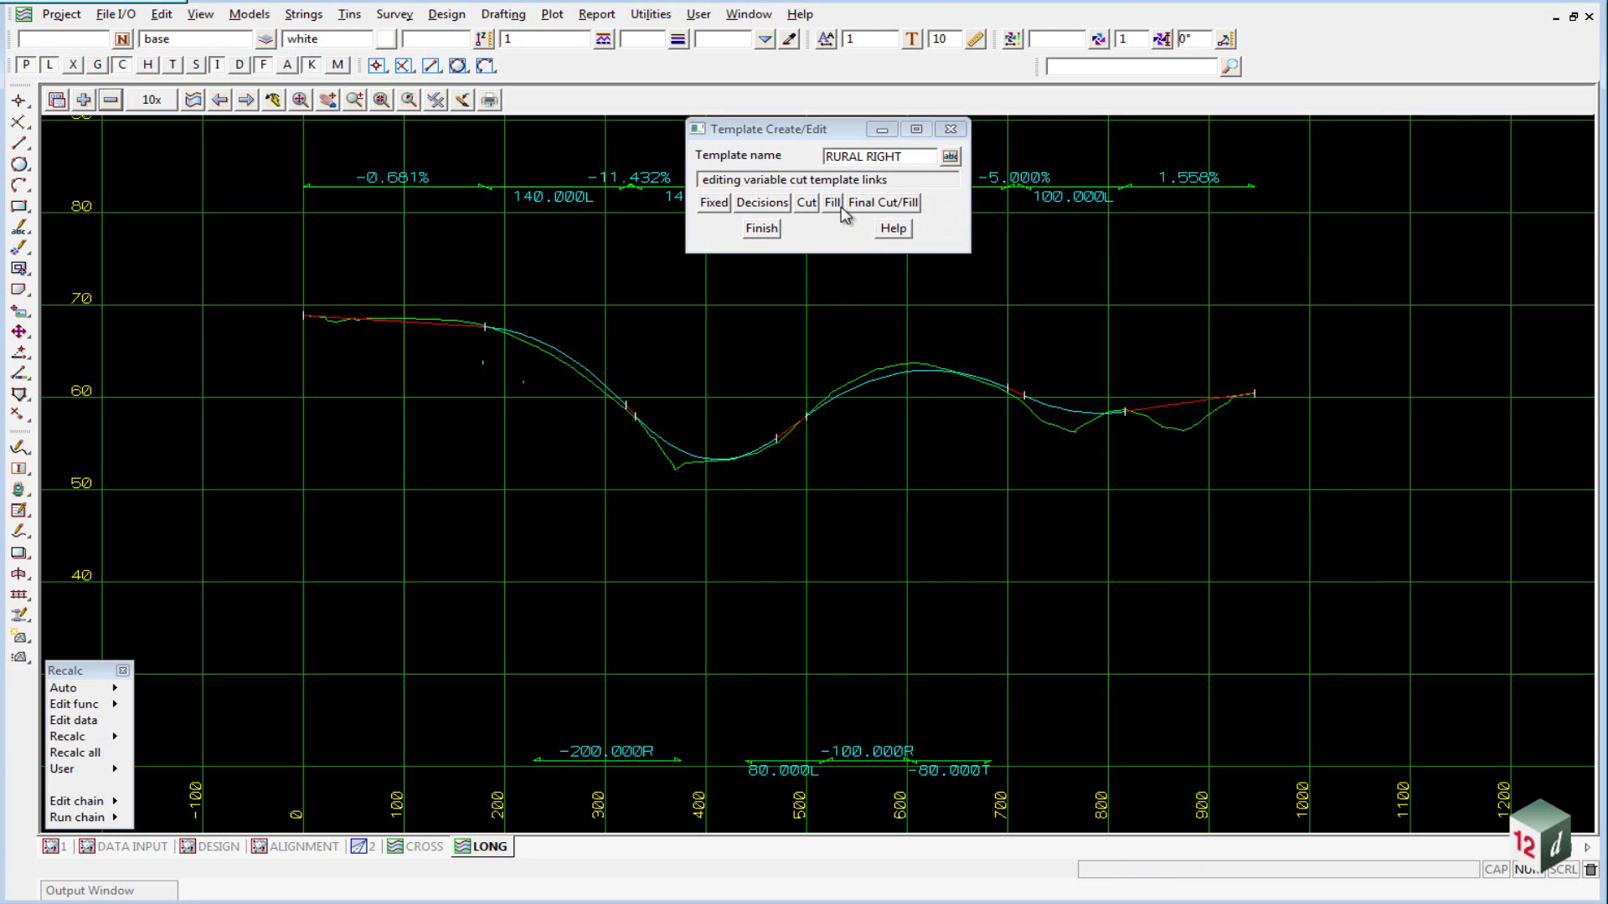
pyautogui.click(835, 204)
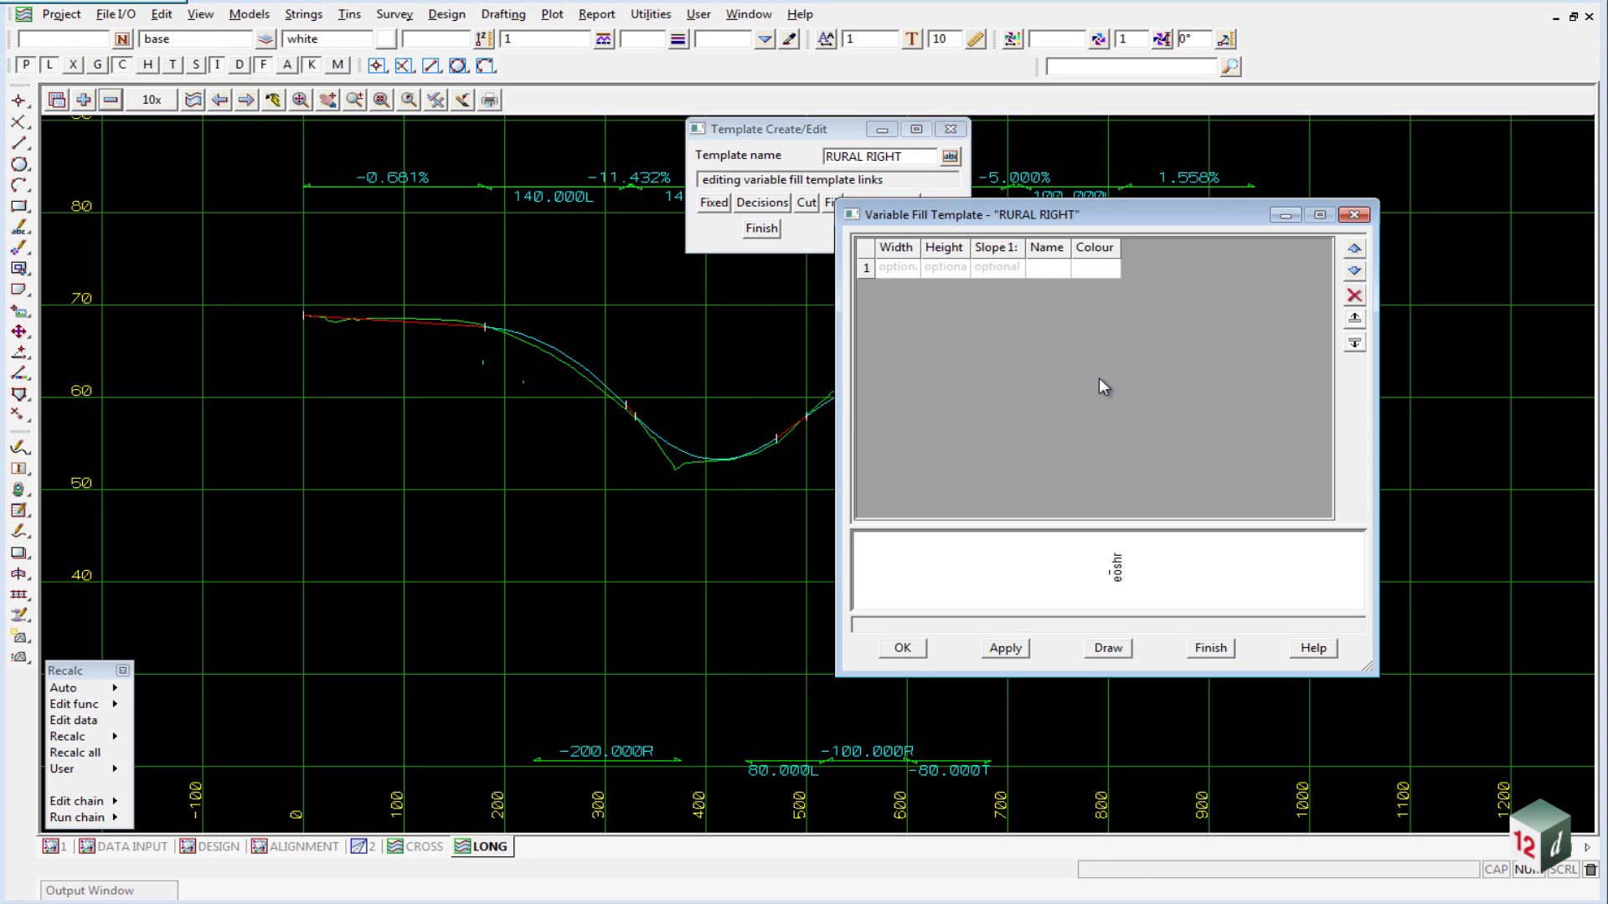
pyautogui.click(1354, 215)
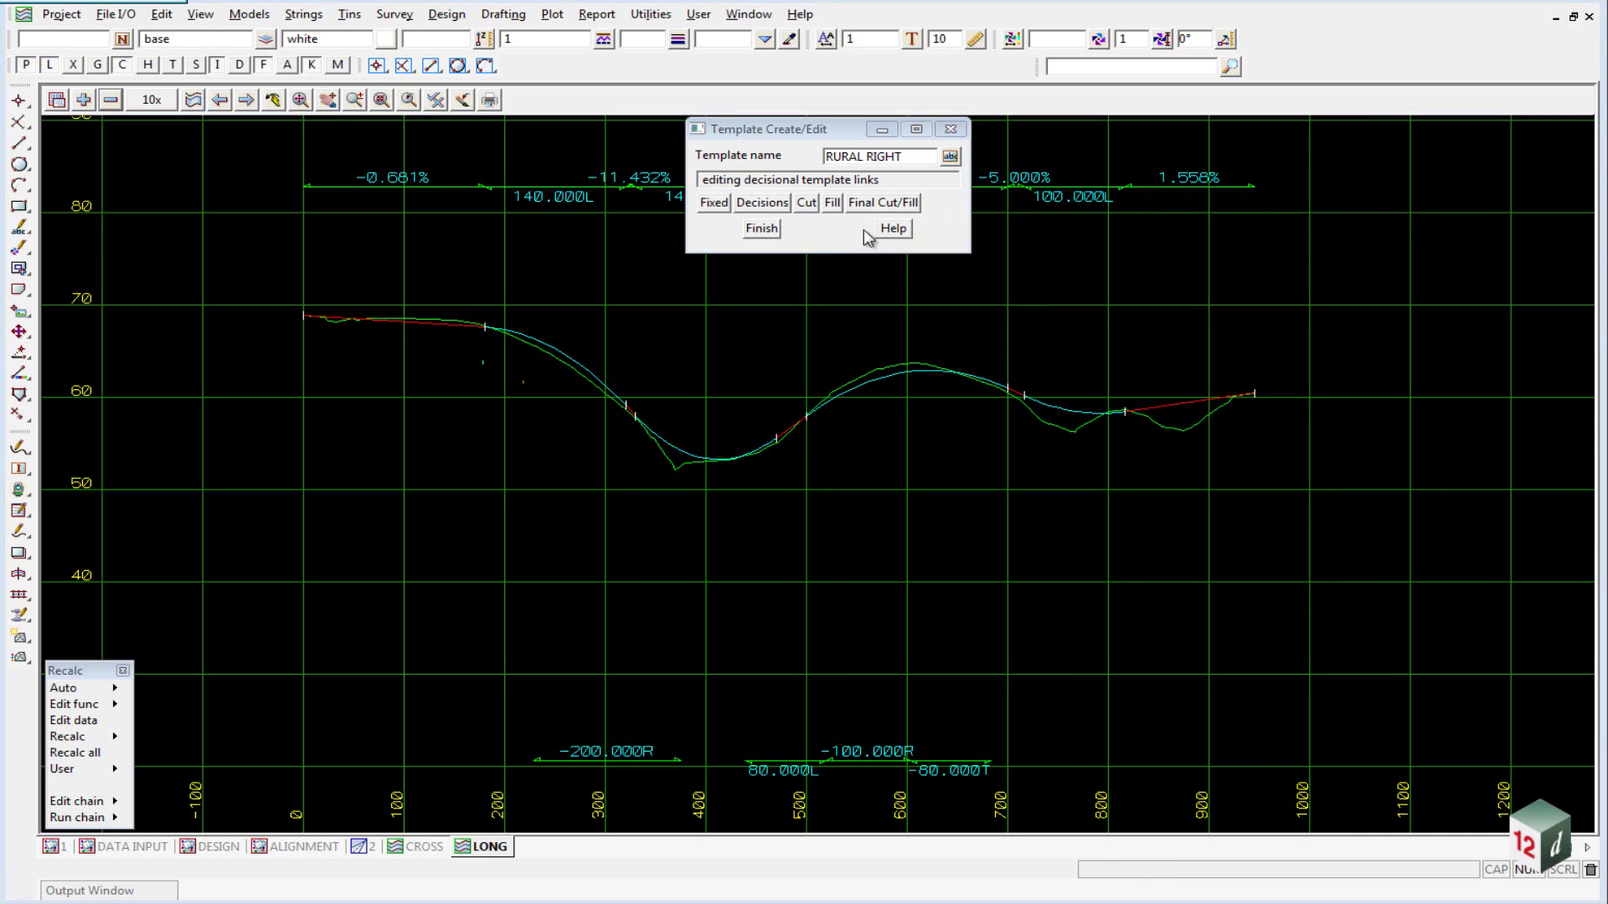
pyautogui.click(756, 206)
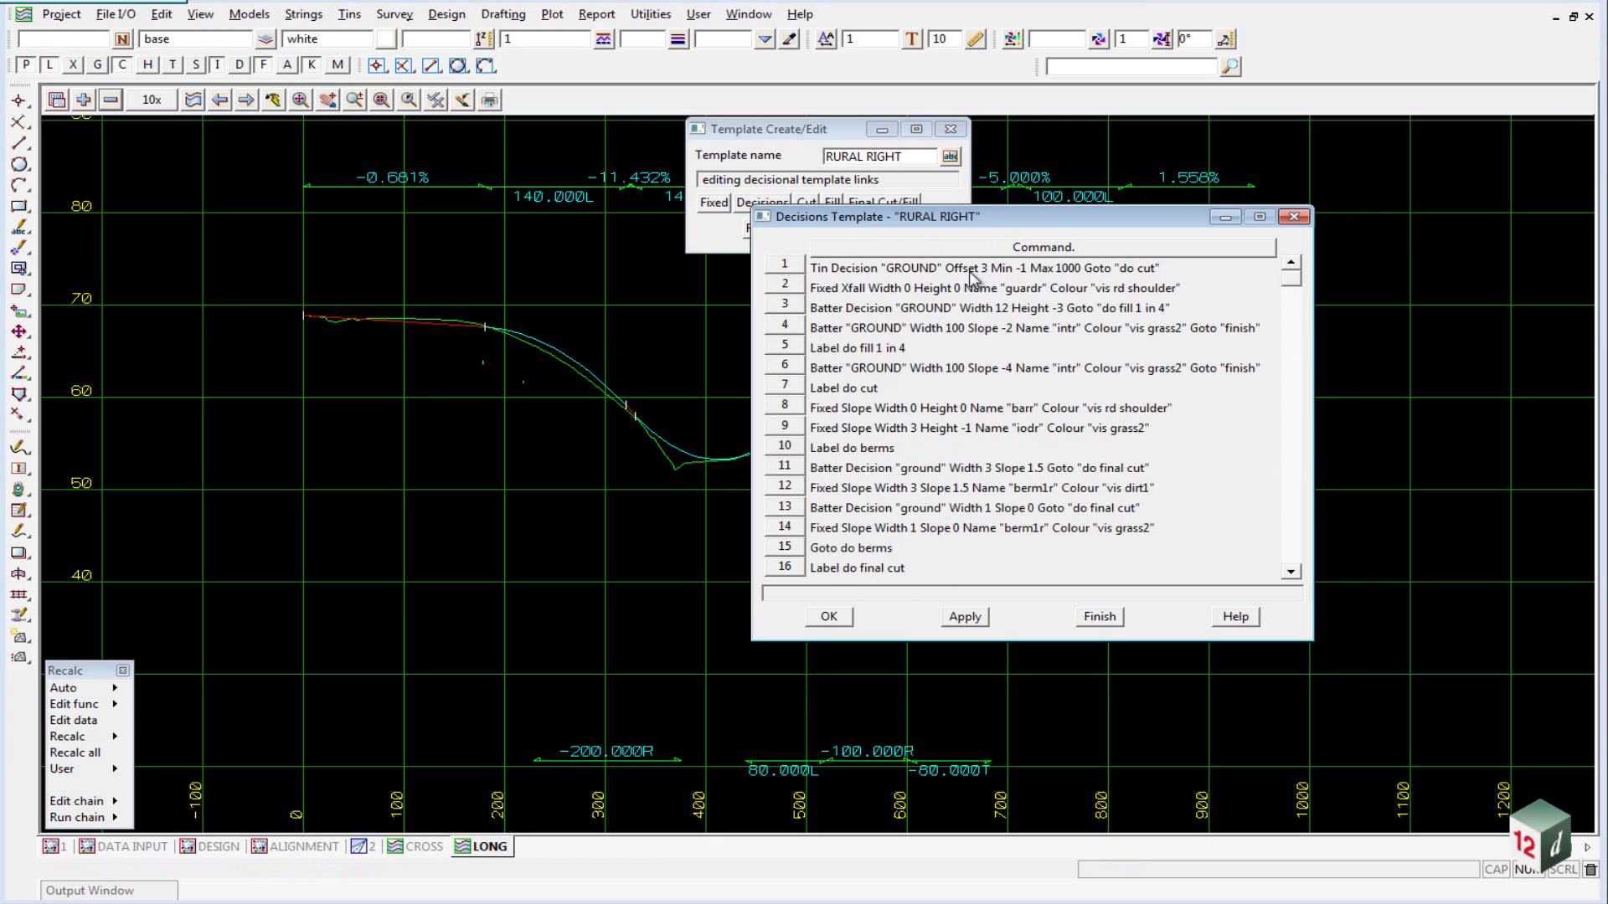
# Close the decision list and finish editing RURAL RIGHT, returning to the Design menu.
pyautogui.click(1293, 217)
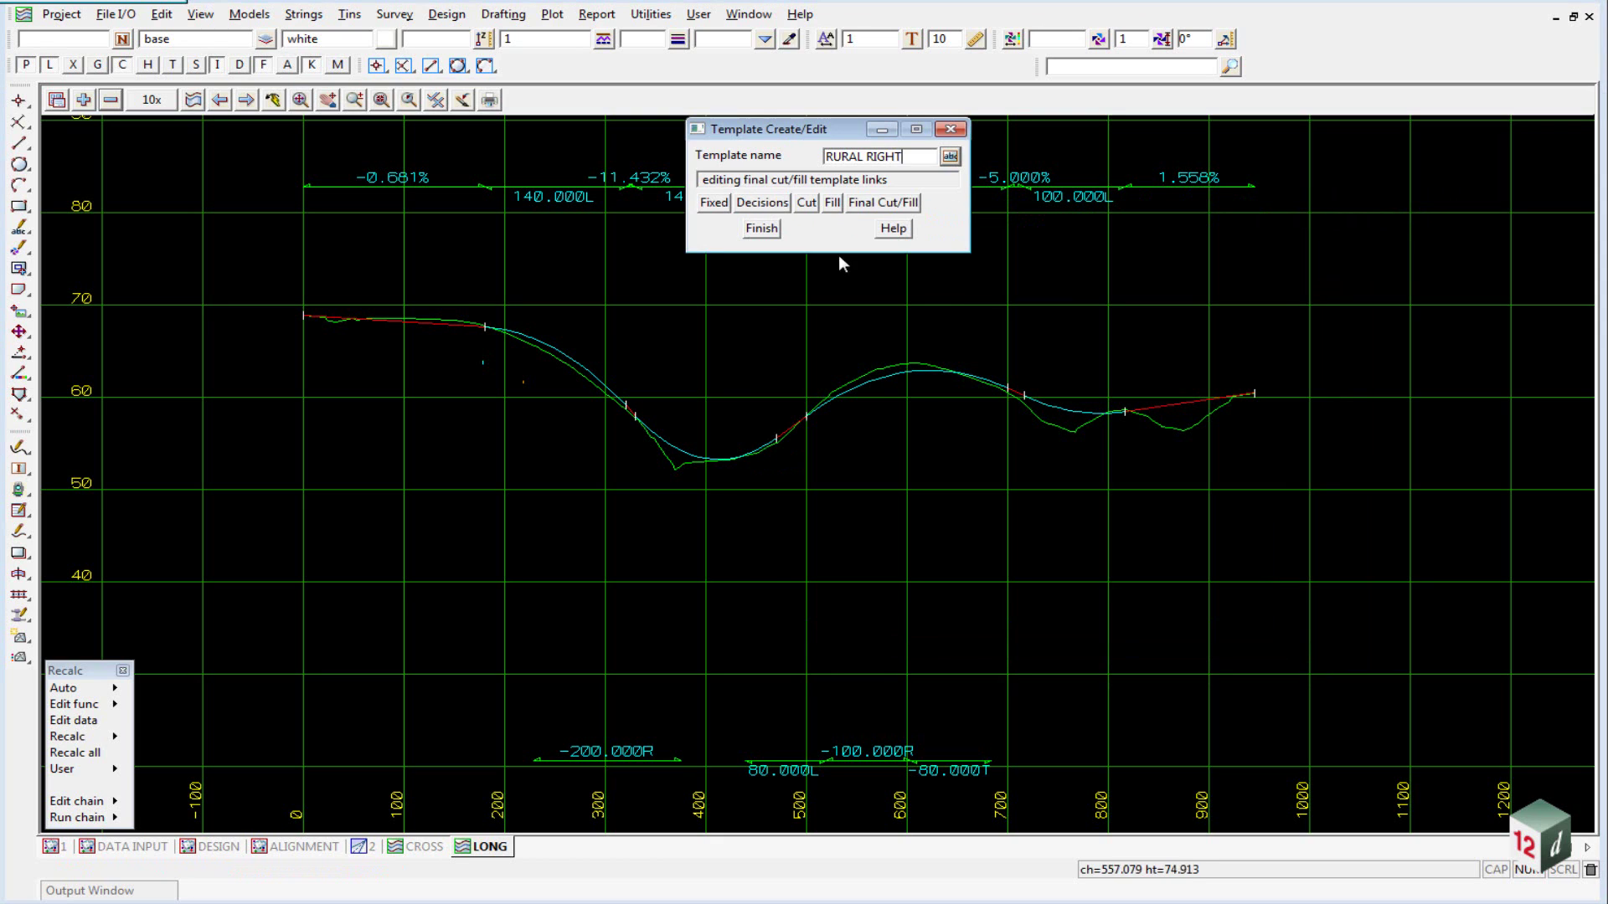
pyautogui.click(761, 228)
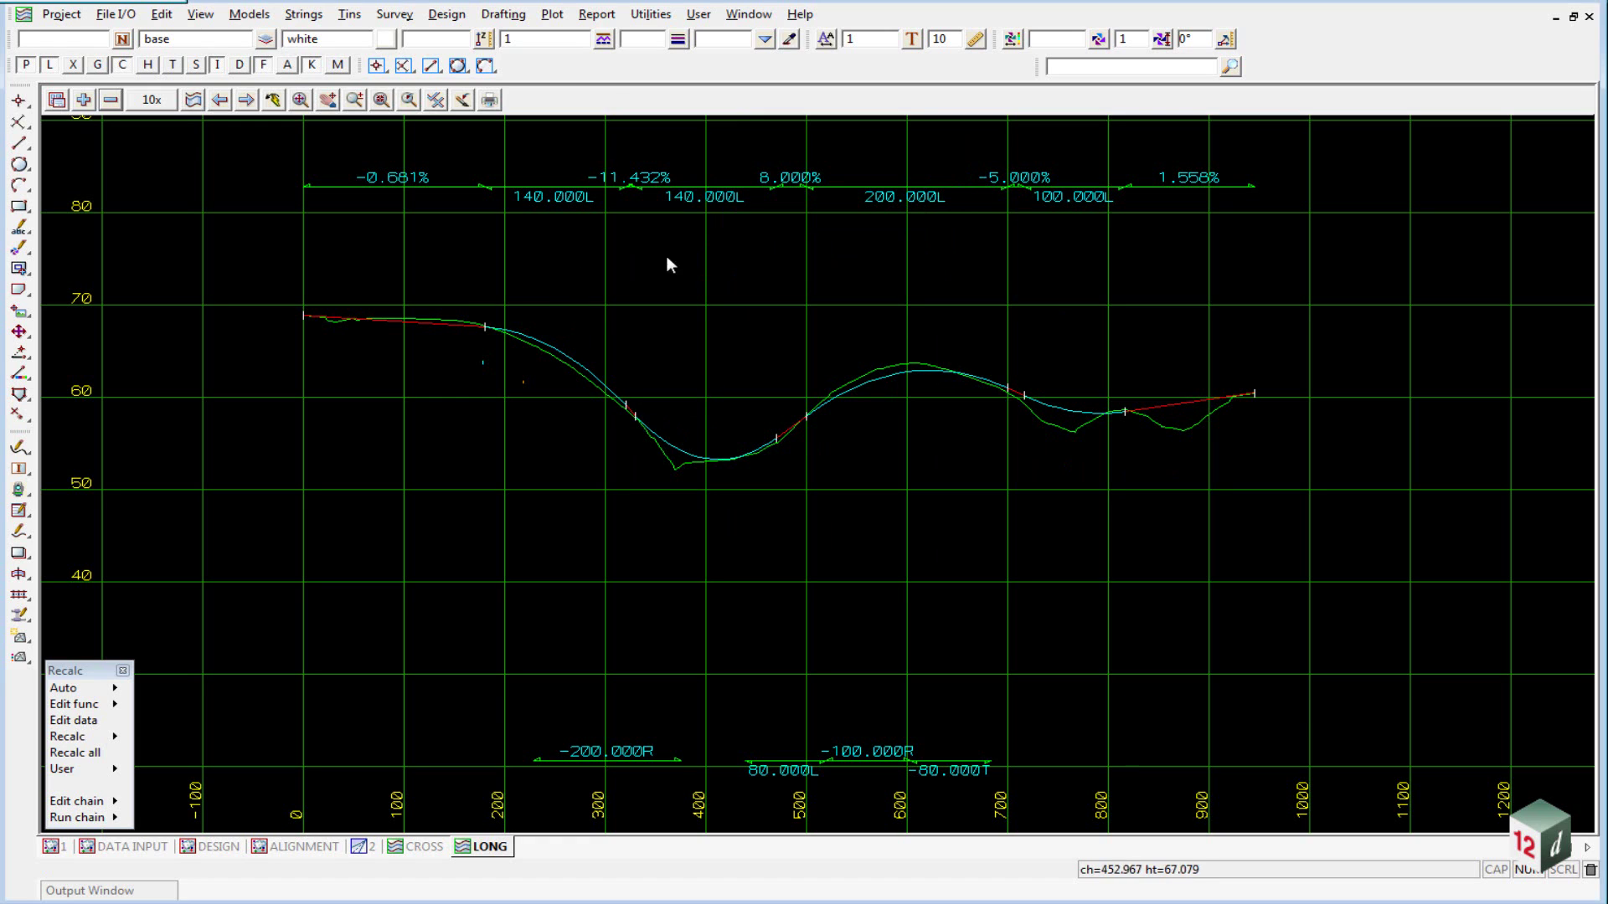
pyautogui.click(459, 17)
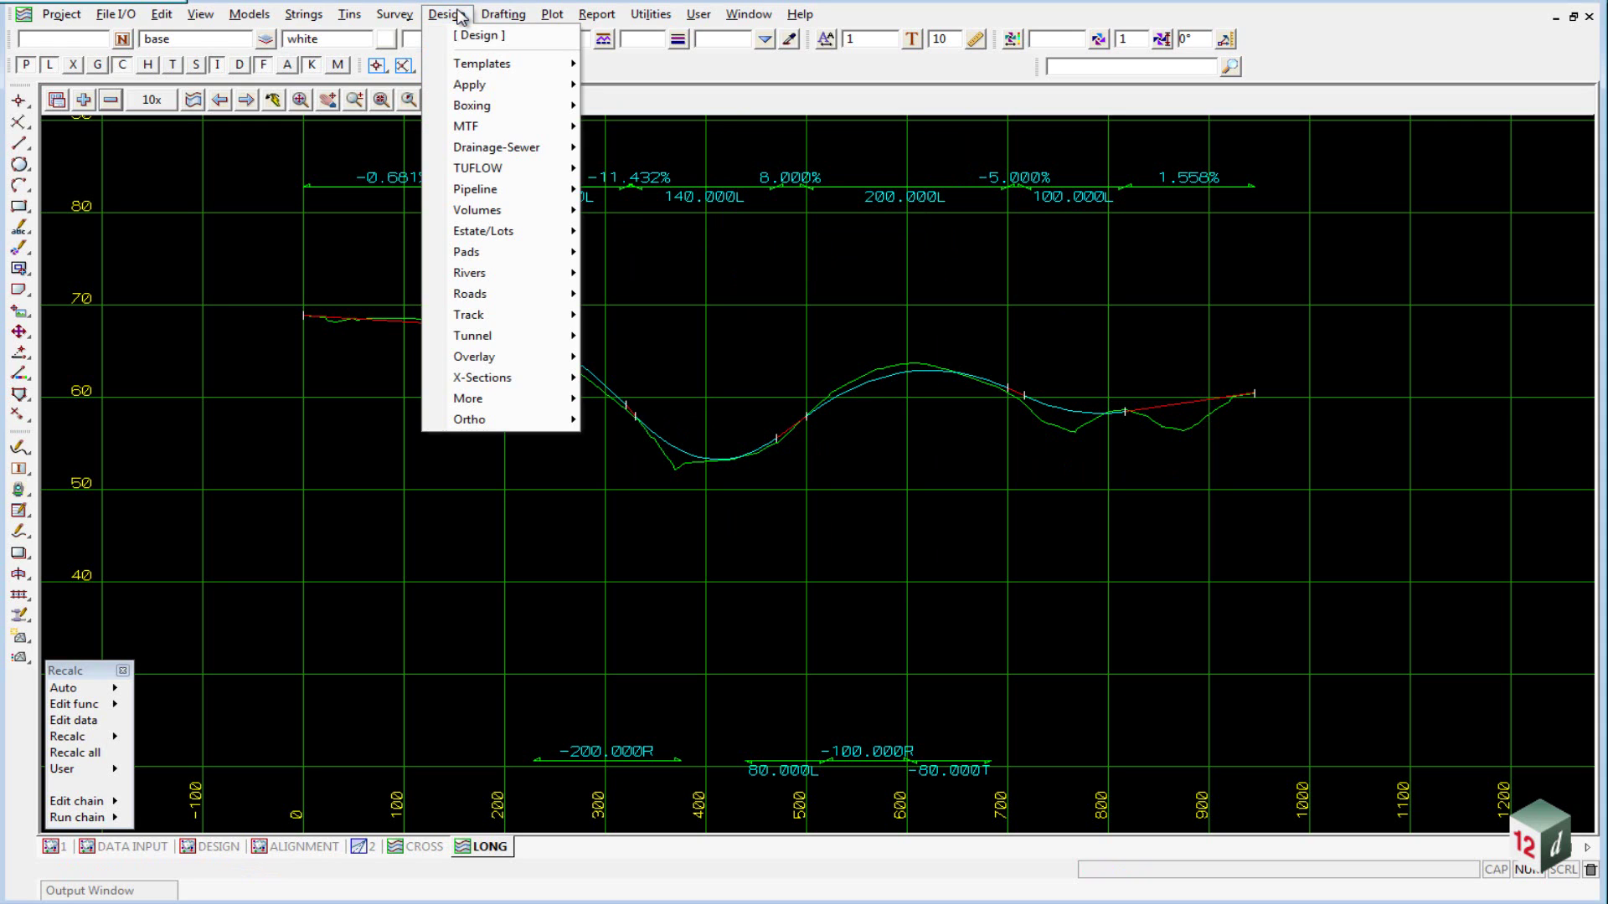
pyautogui.click(459, 17)
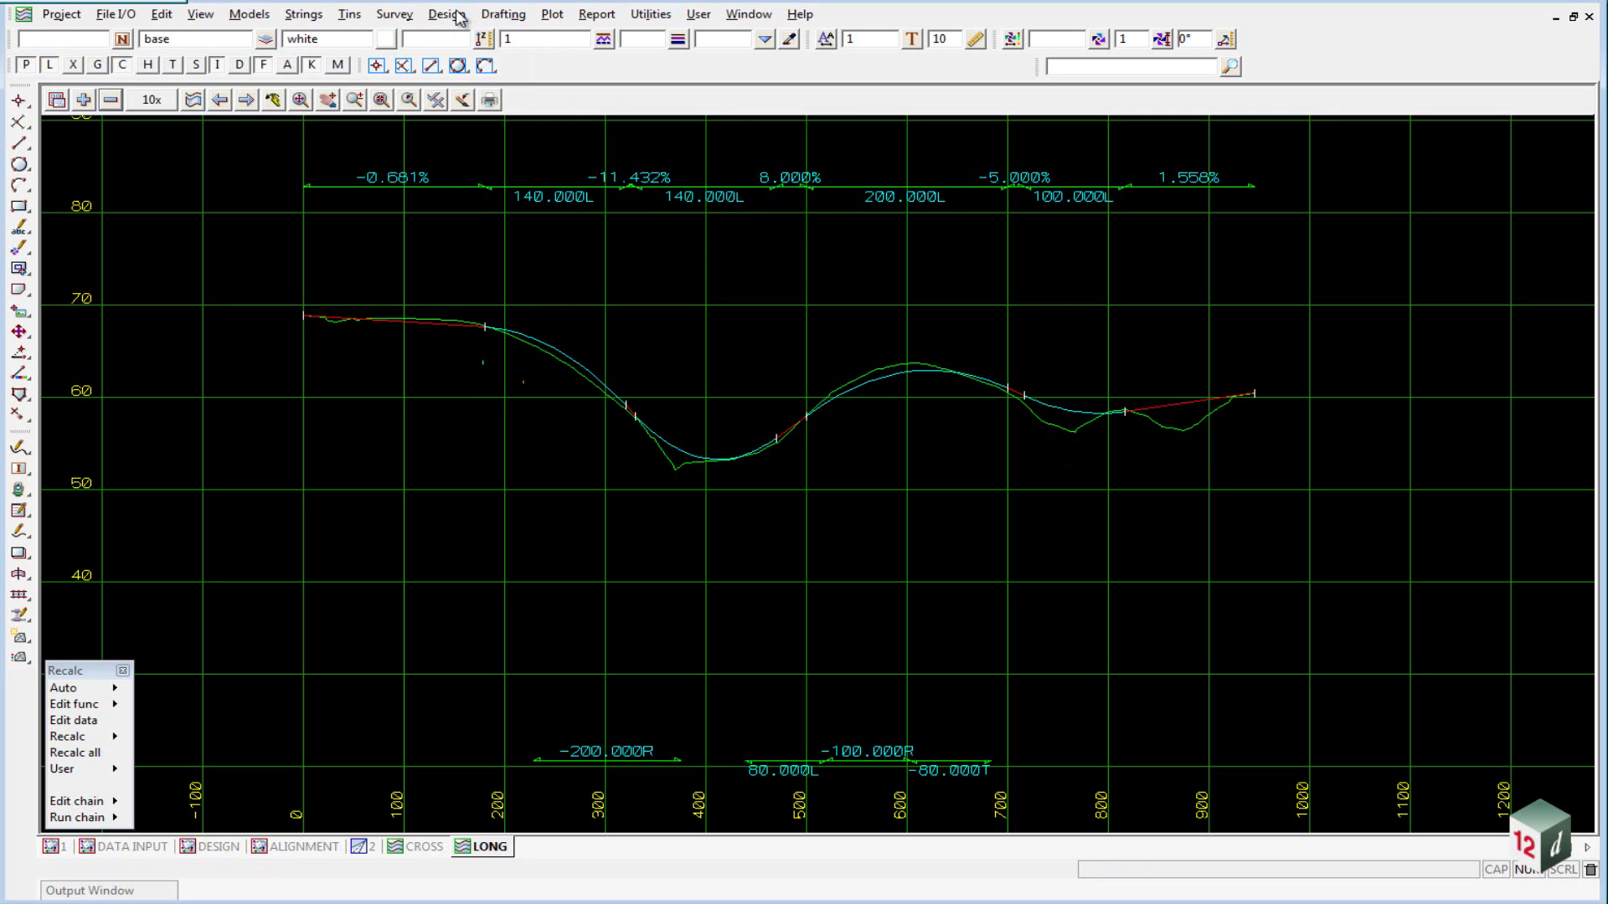
pyautogui.click(460, 17)
# Copy the FULL LEFT template into a new template named KERB RETURN.
pyautogui.moveTo(510, 66)
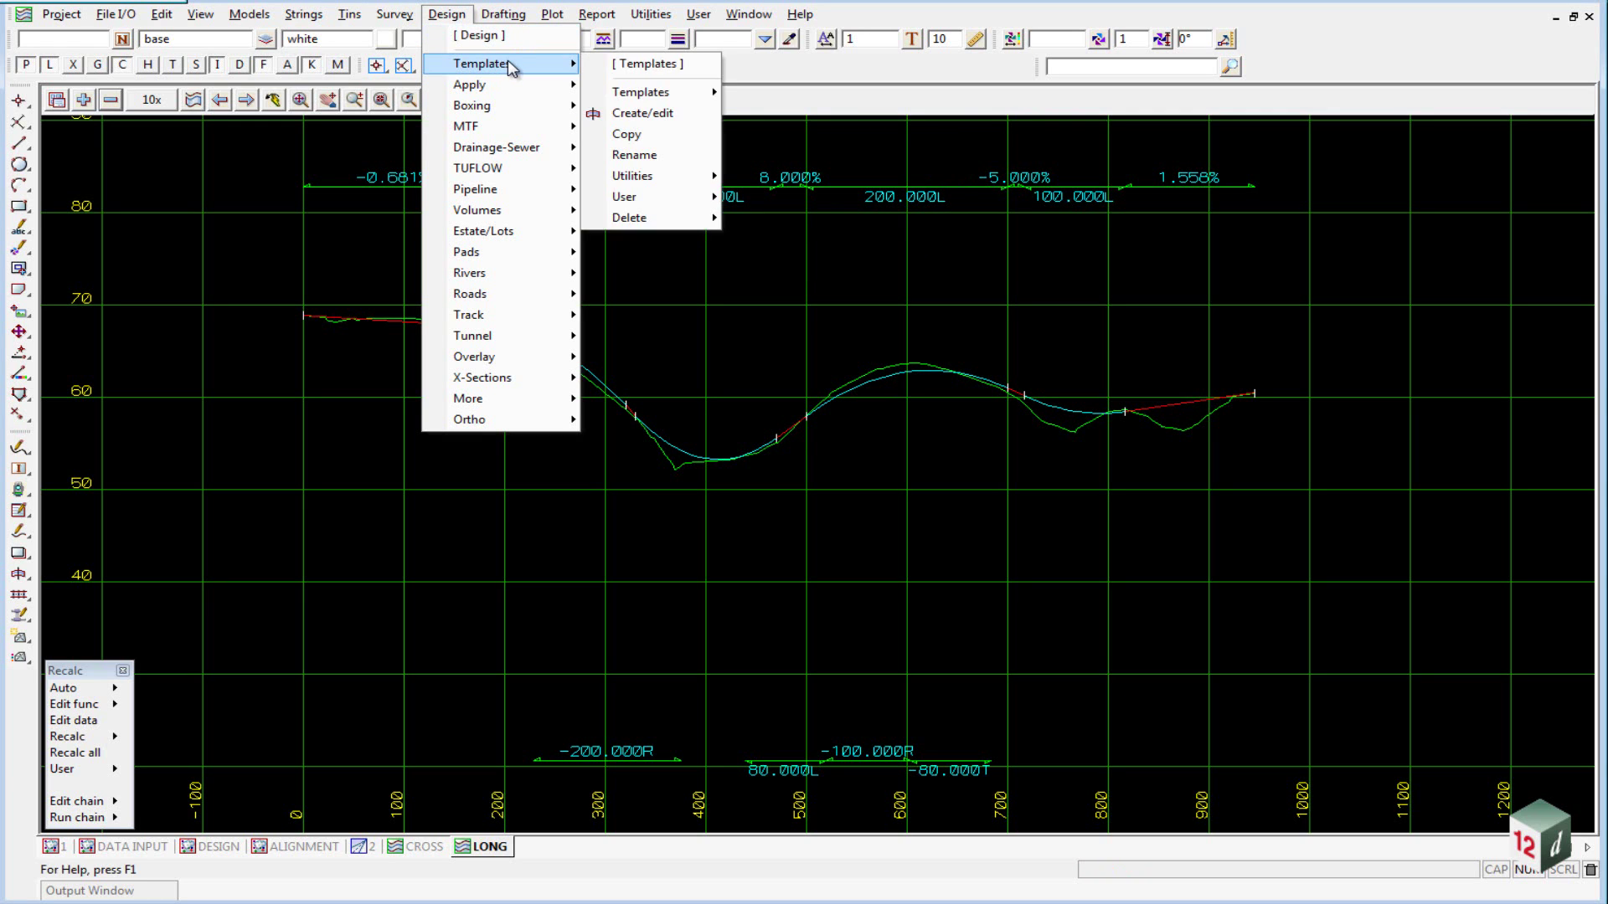
pyautogui.click(661, 136)
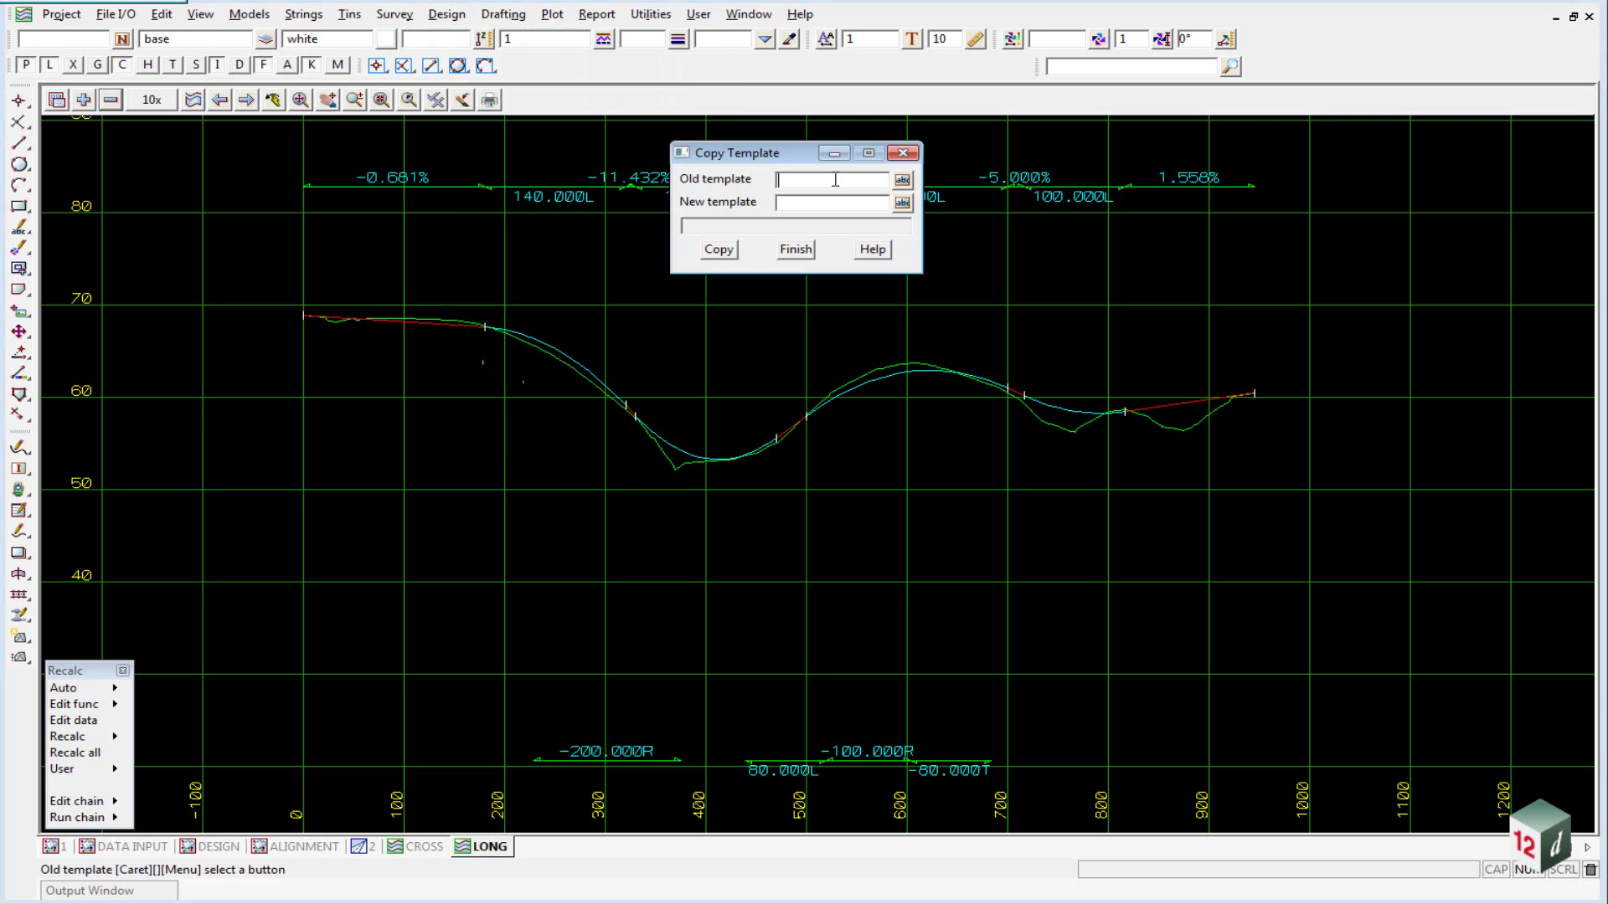
pyautogui.click(902, 179)
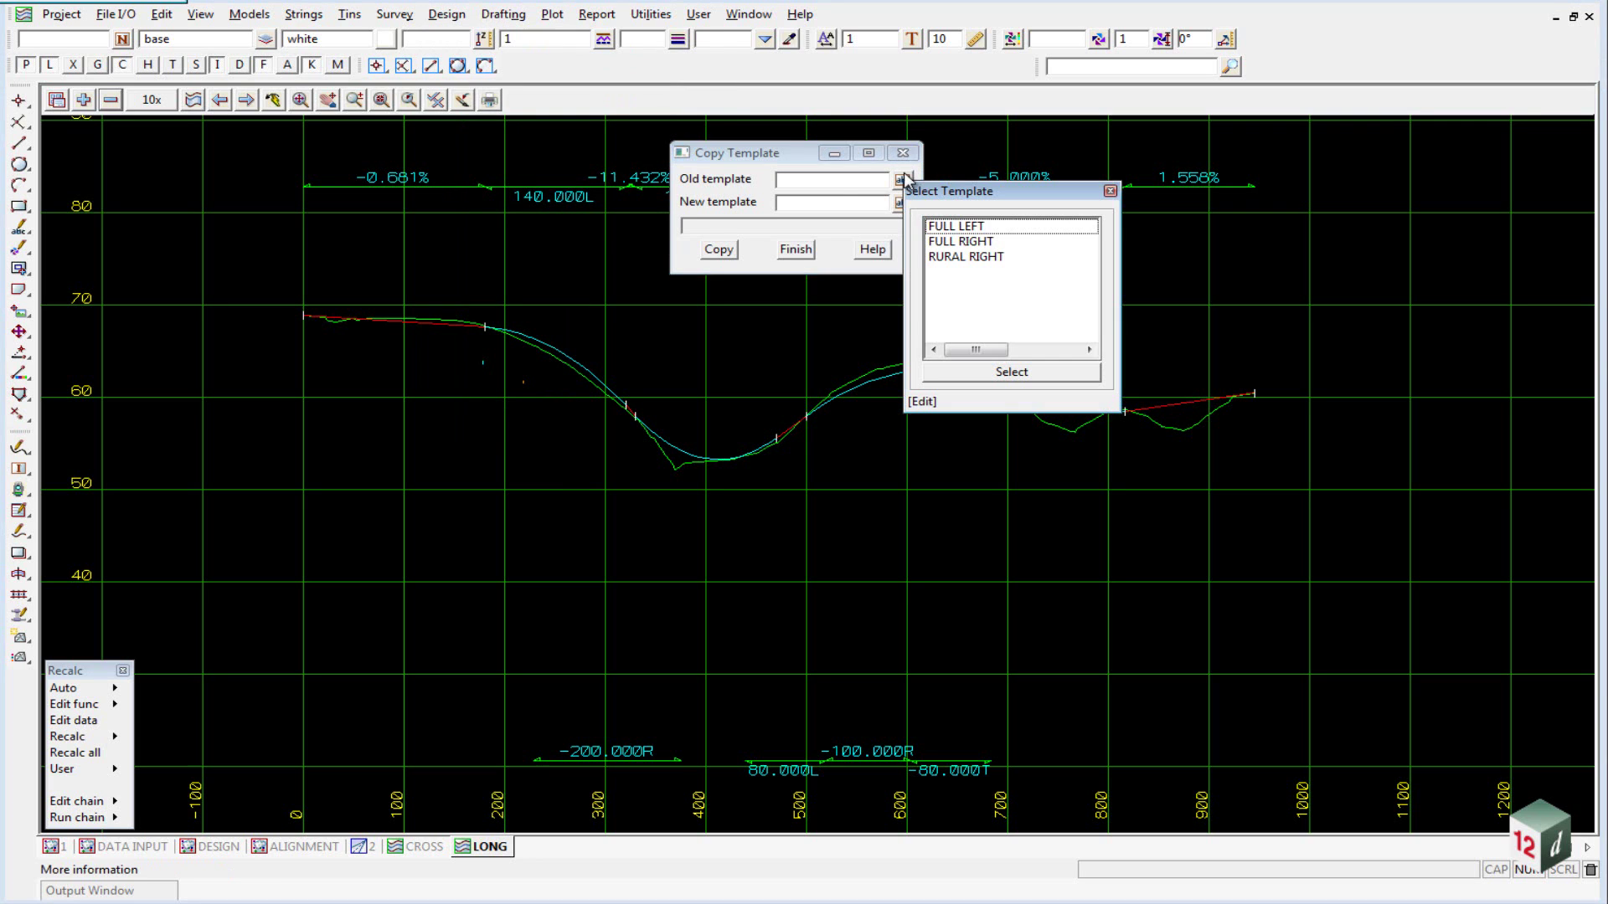
pyautogui.doubleClick(970, 226)
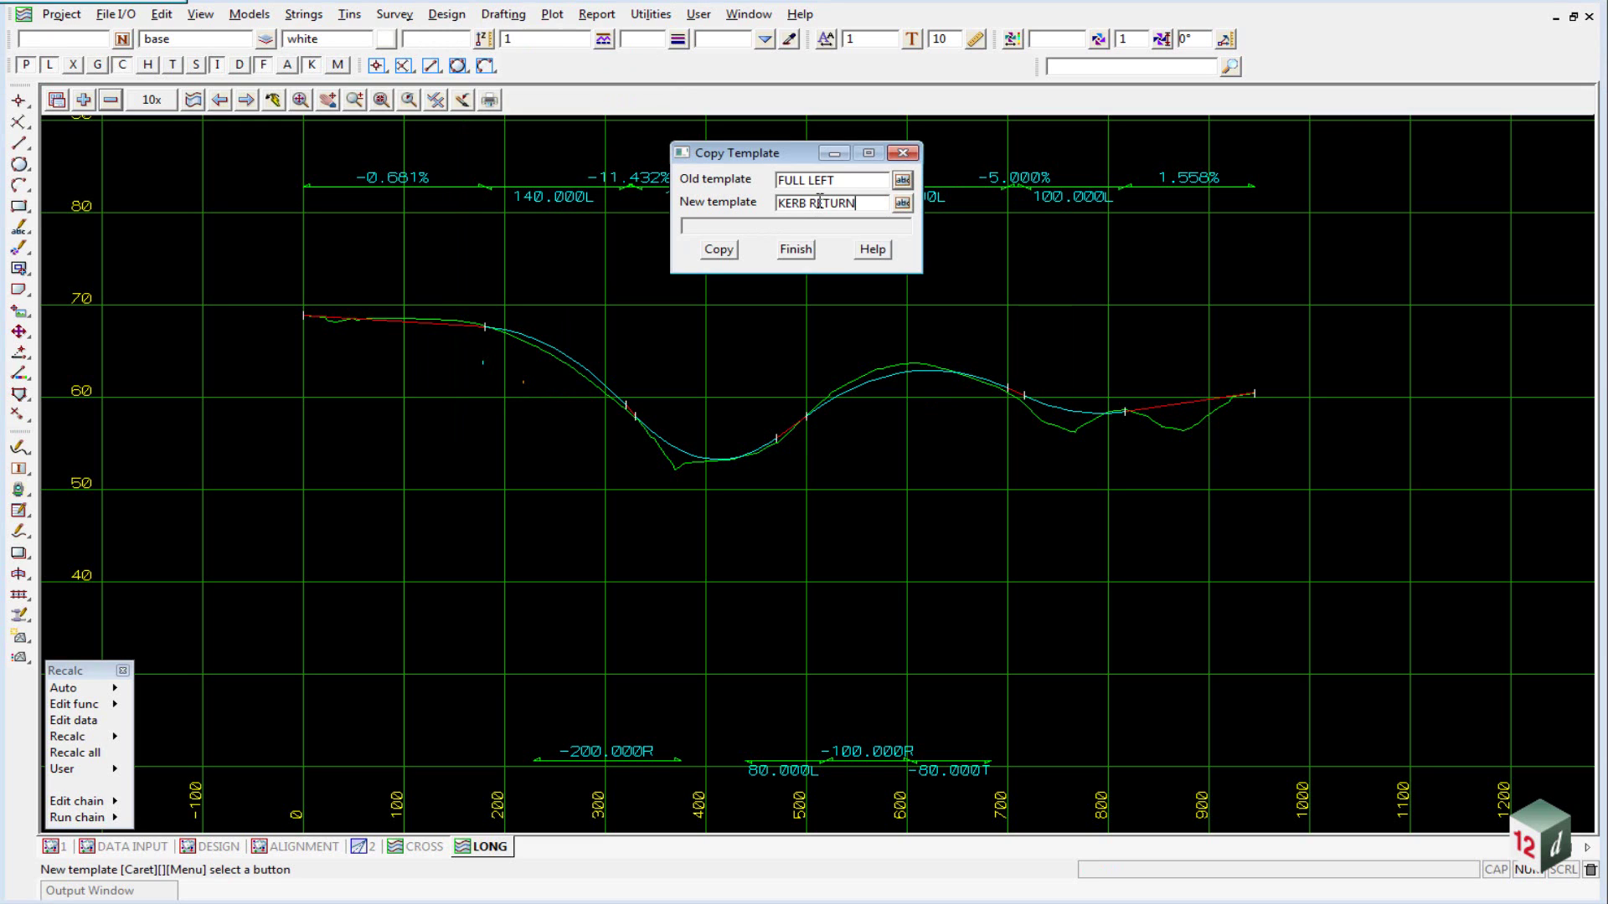
pyautogui.click(718, 249)
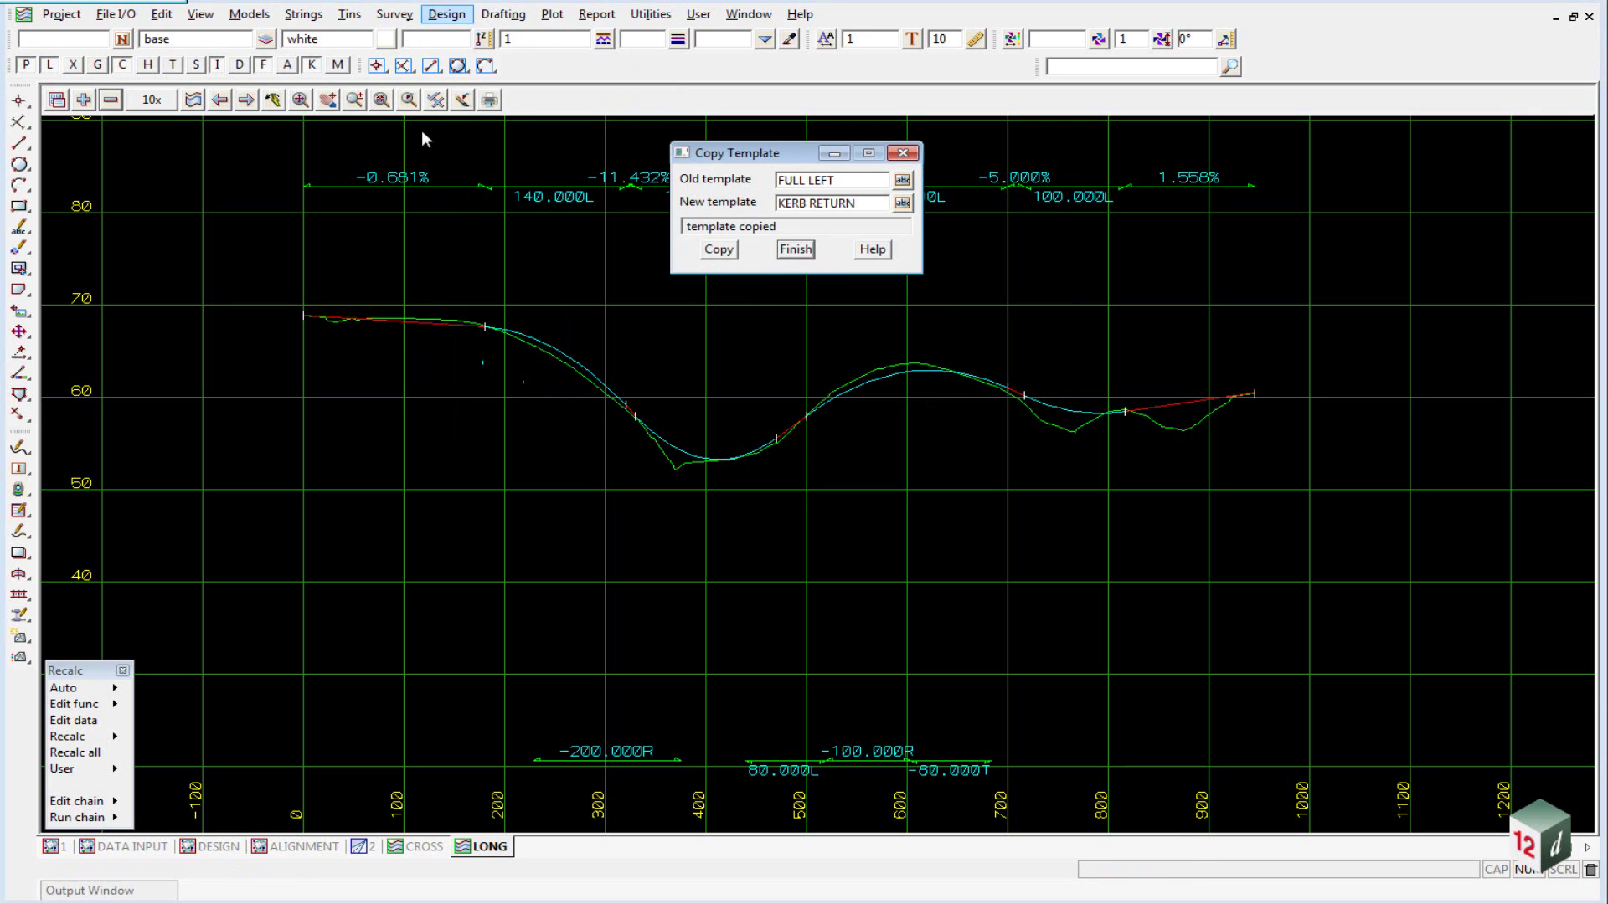
# Open KERB RETURN in the template editor and show its fixed links.
pyautogui.click(903, 204)
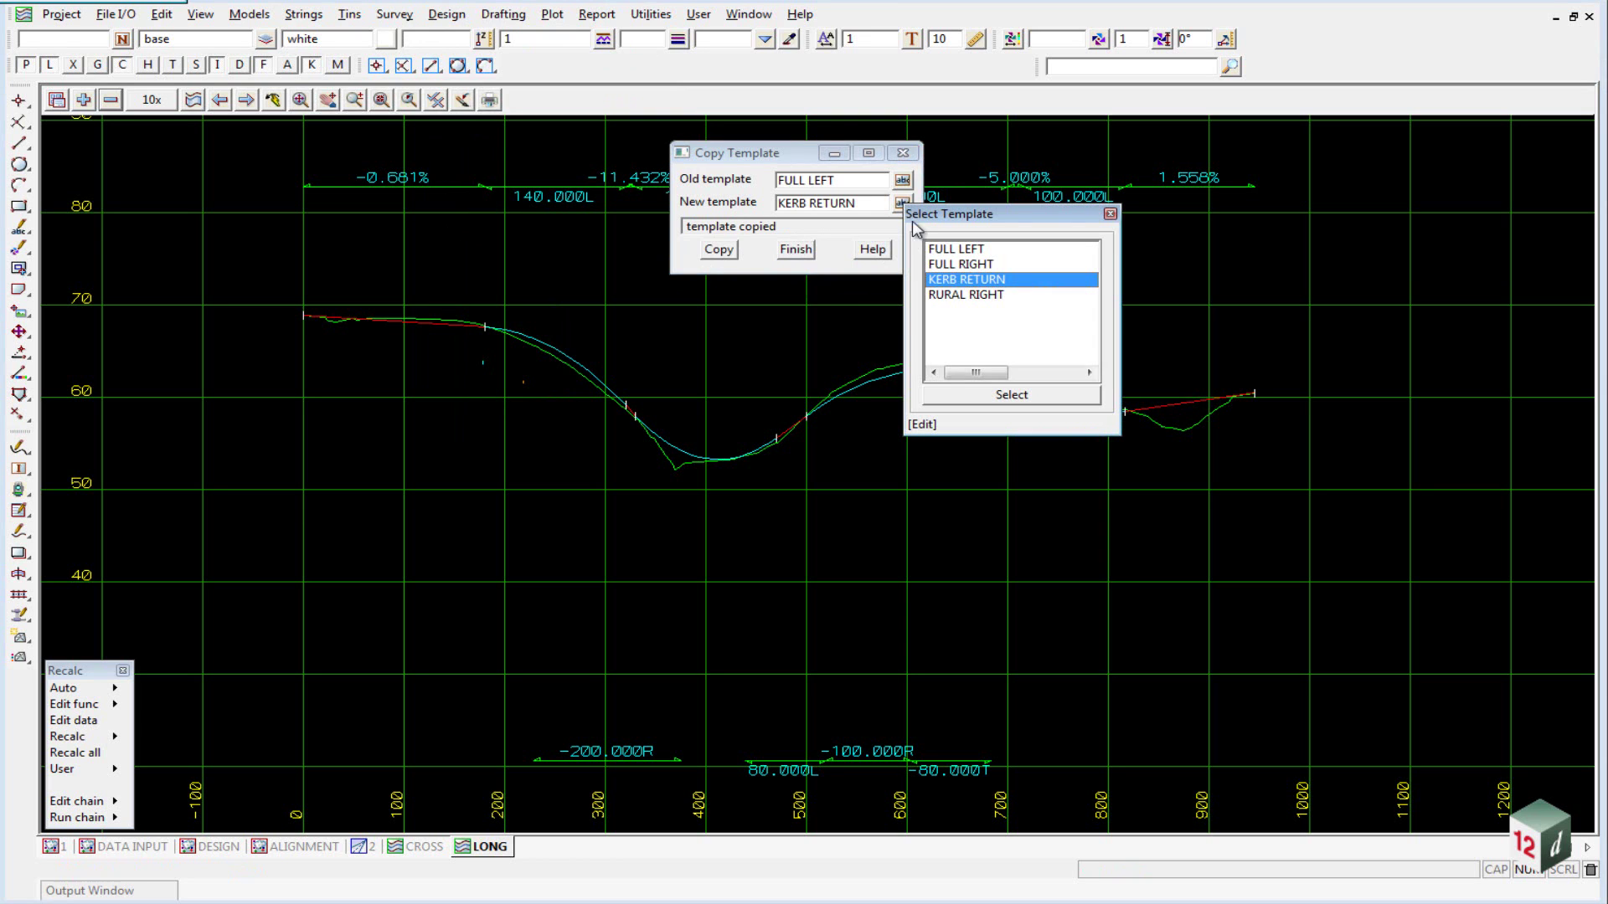
pyautogui.click(921, 424)
pyautogui.moveTo(1024, 431); pyautogui.dragTo(781, 319)
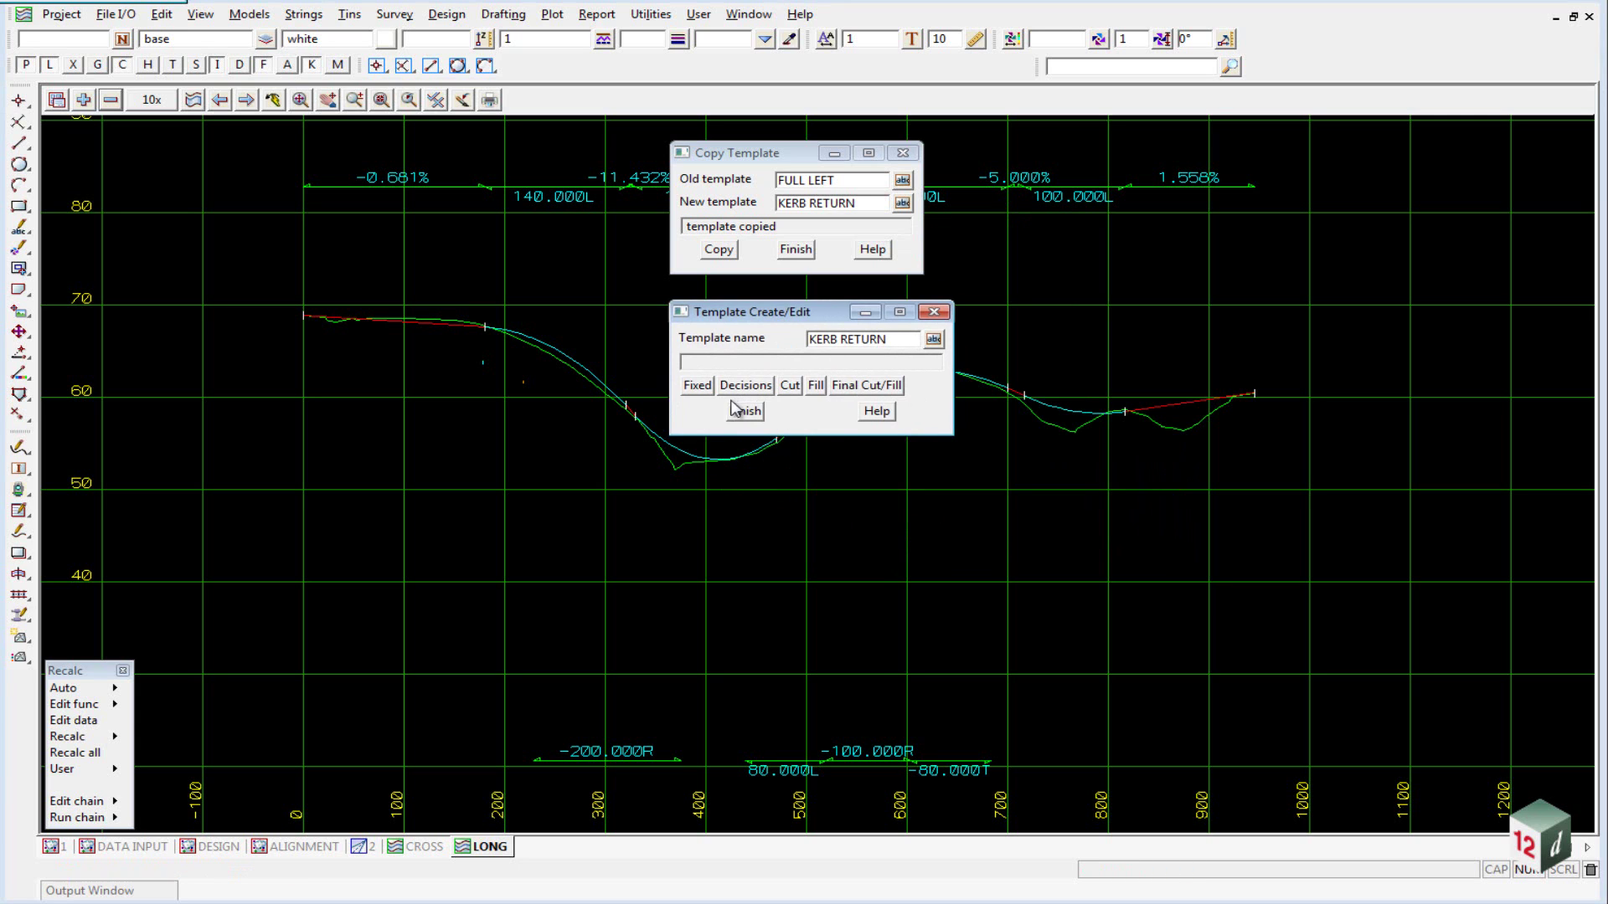
pyautogui.click(700, 389)
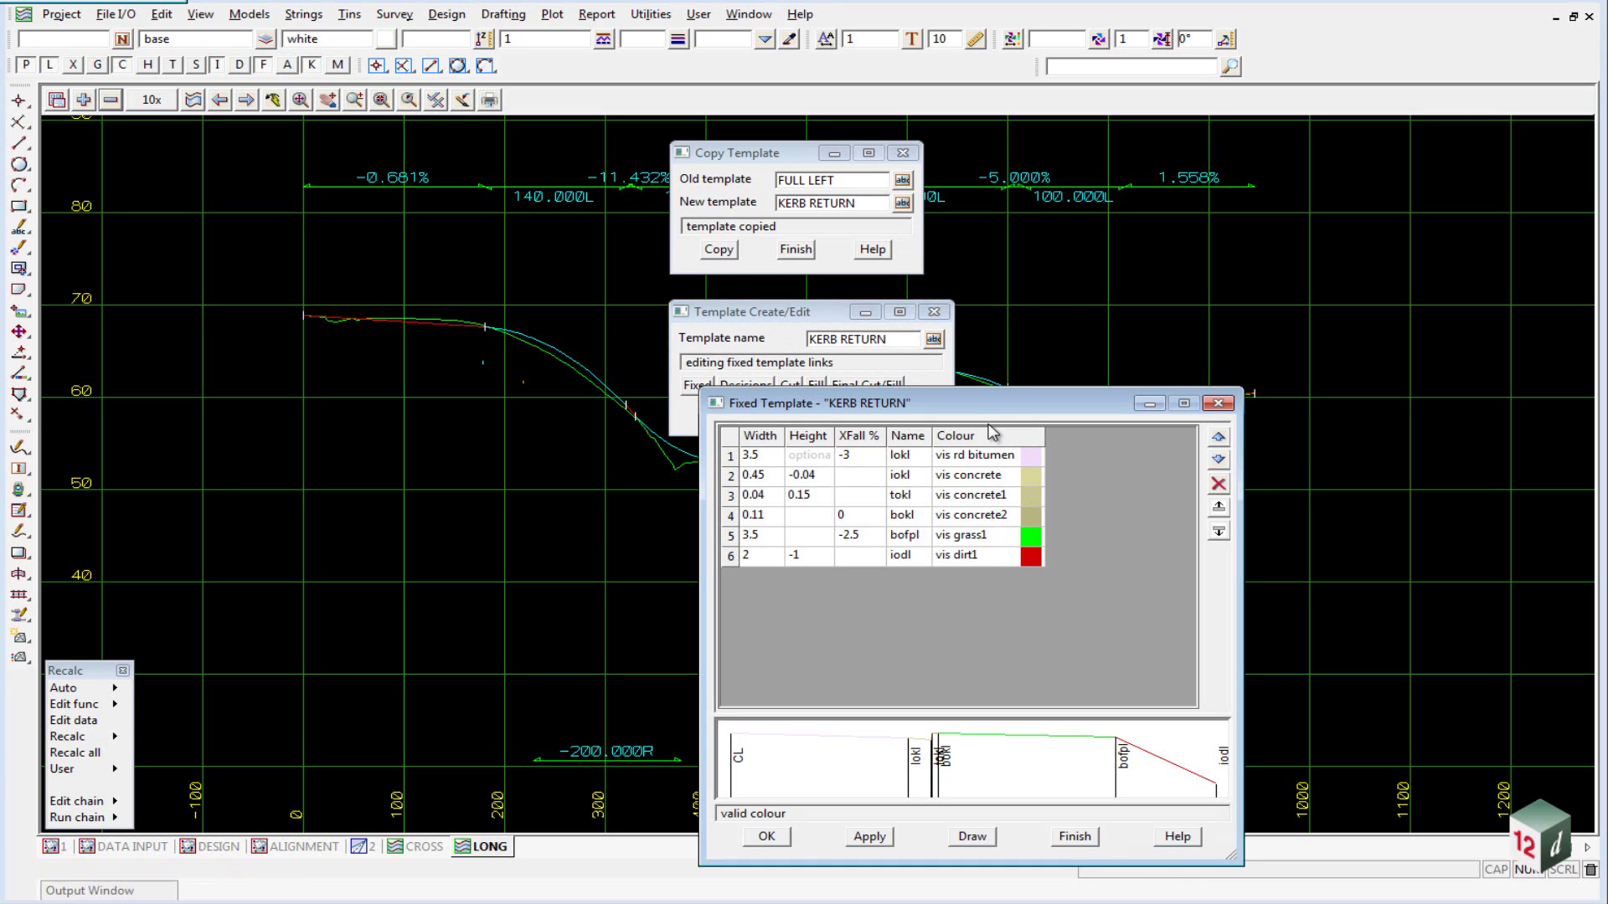
# Change the first fixed link's width from 3.5 to 0, redraw, and accept.
pyautogui.moveTo(988, 412); pyautogui.dragTo(996, 341)
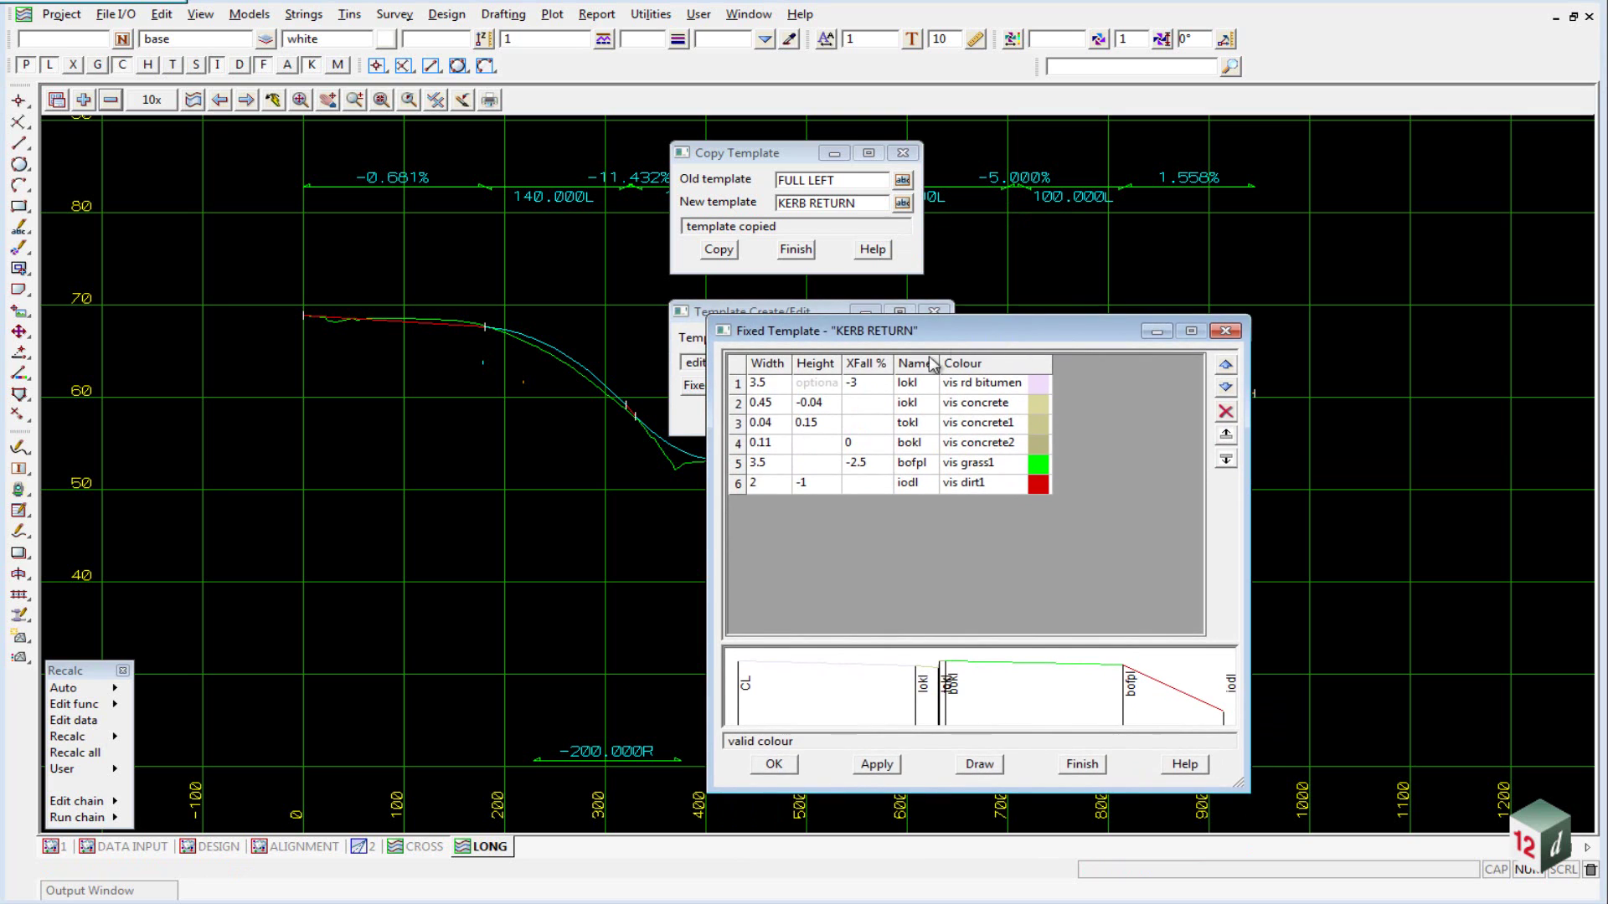
pyautogui.click(770, 389)
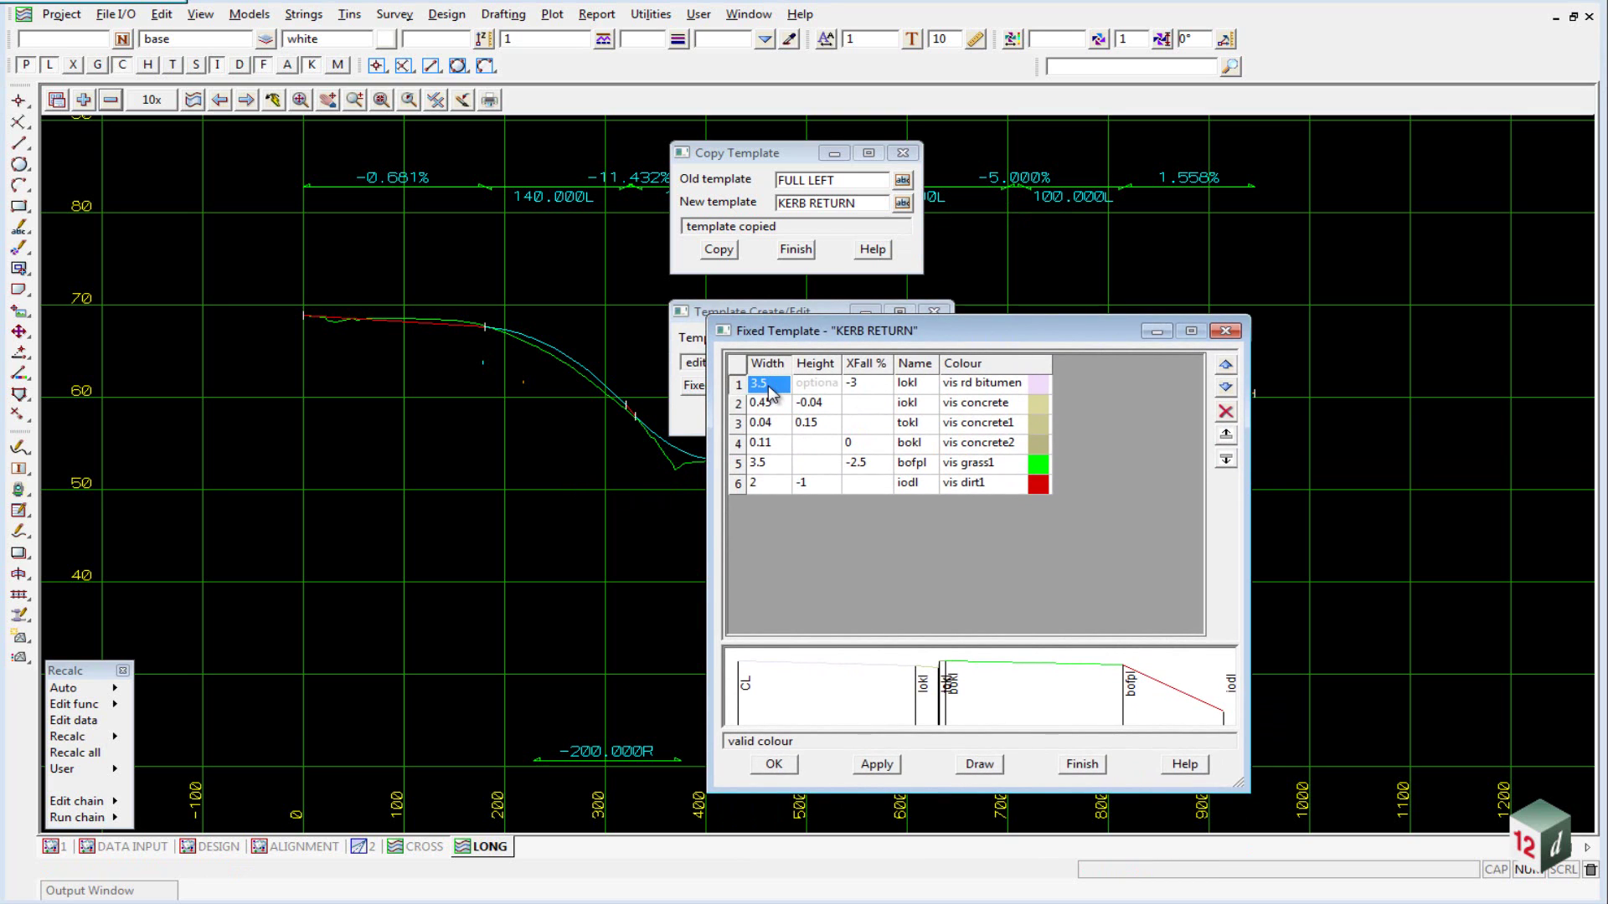
pyautogui.click(769, 389)
pyautogui.write('0')
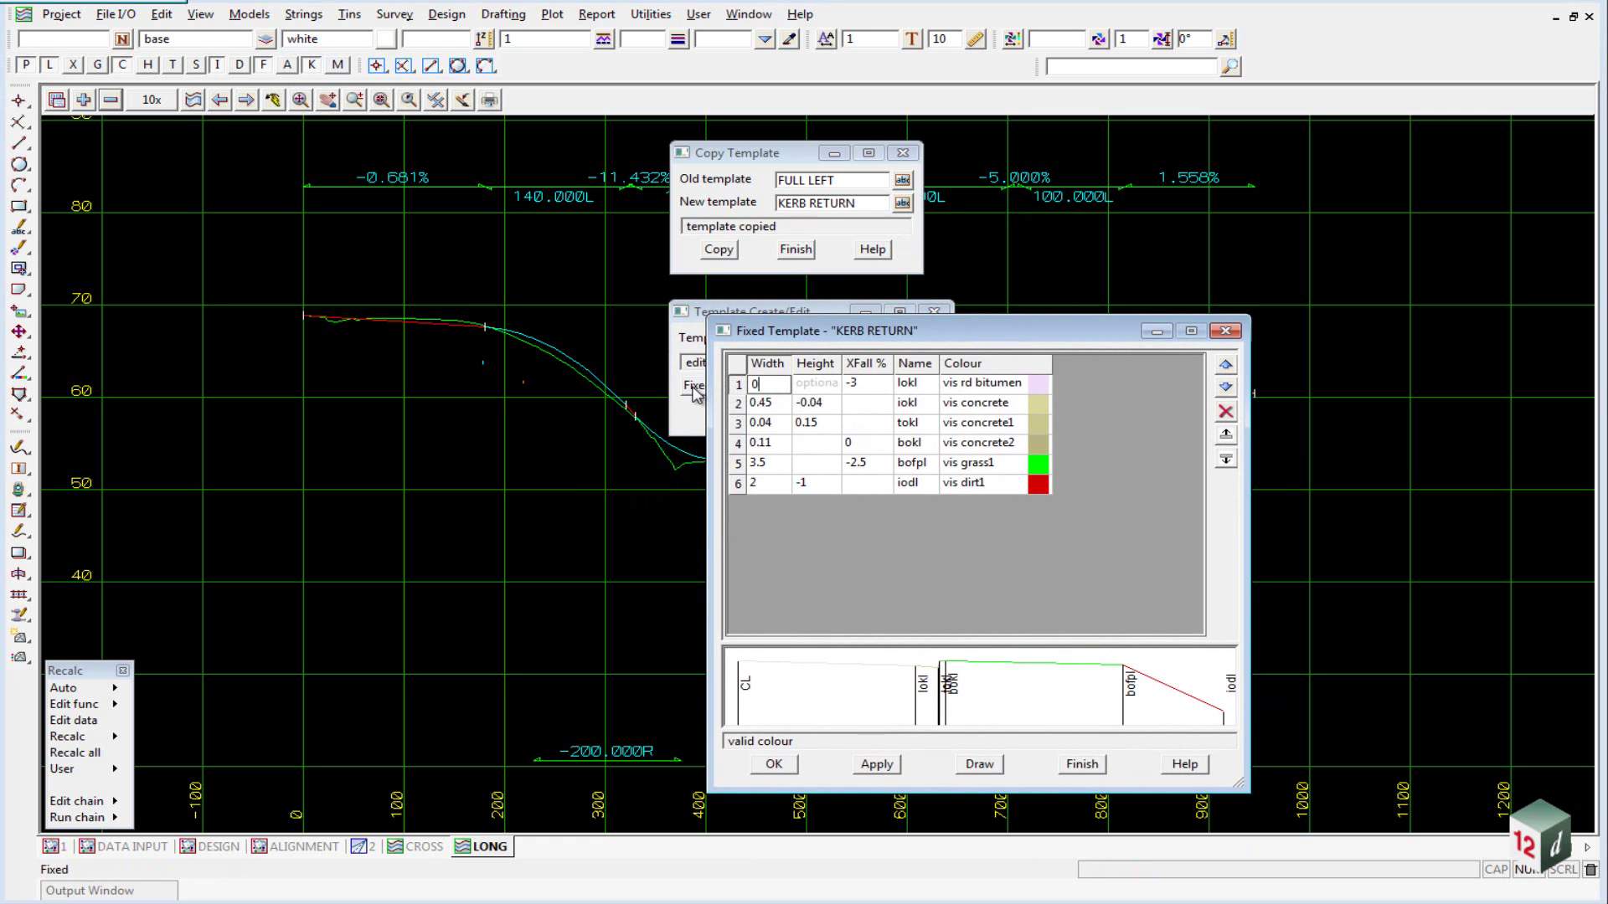
pyautogui.click(978, 764)
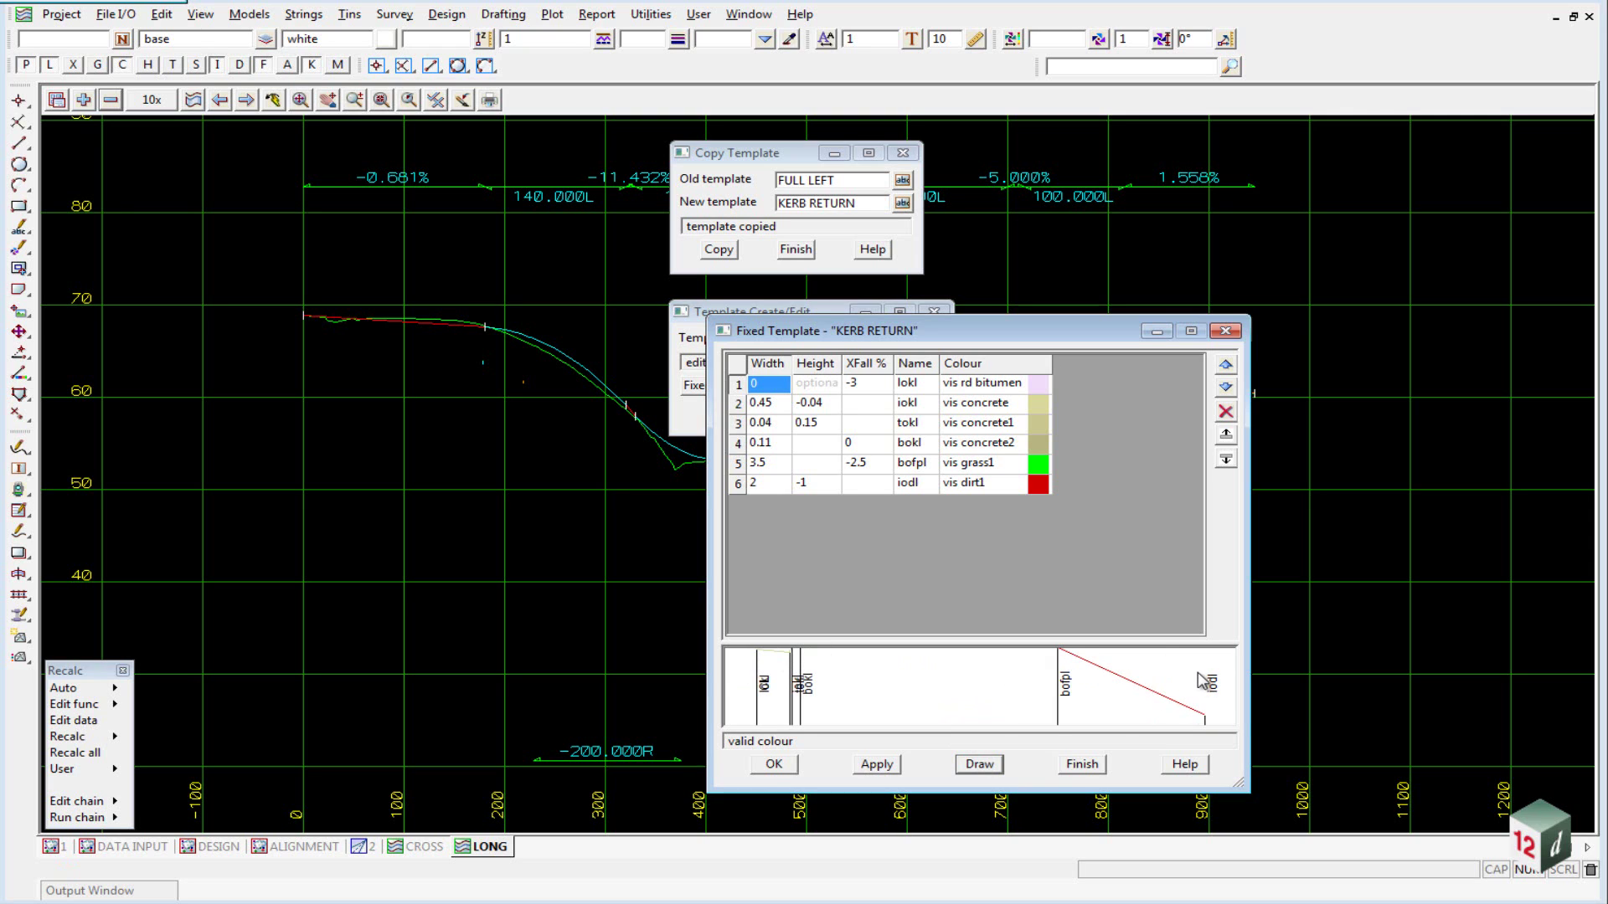
pyautogui.click(772, 764)
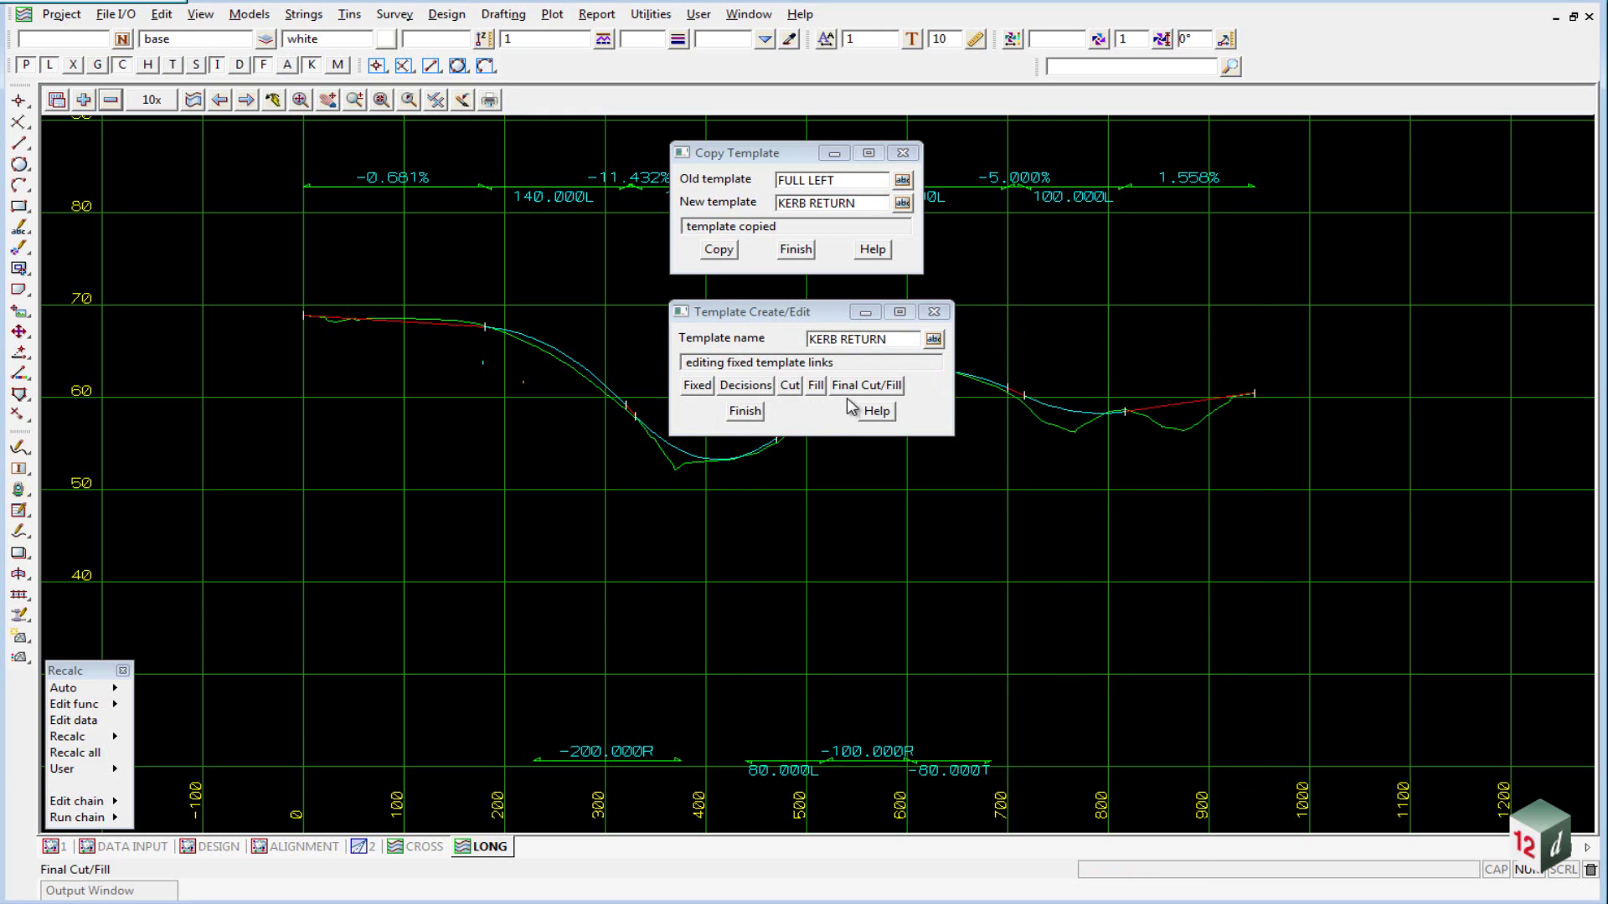